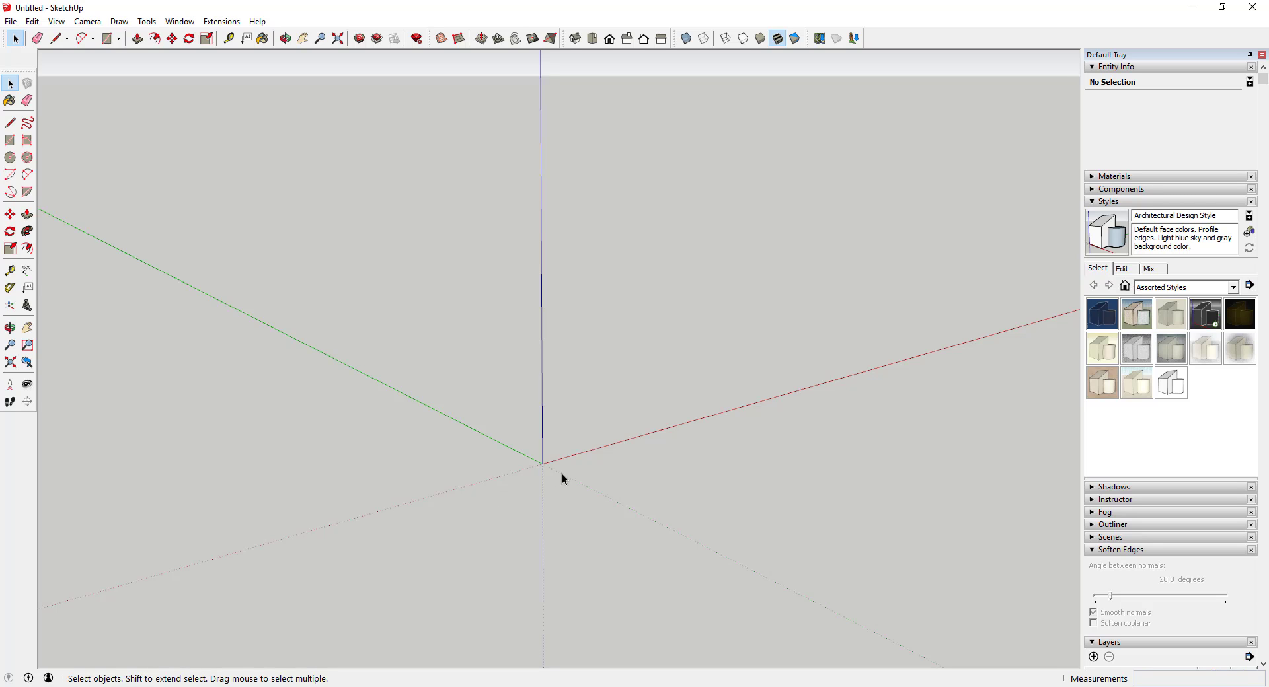
key(r)
click(542, 463)
middle_drag(530, 404, 670, 400)
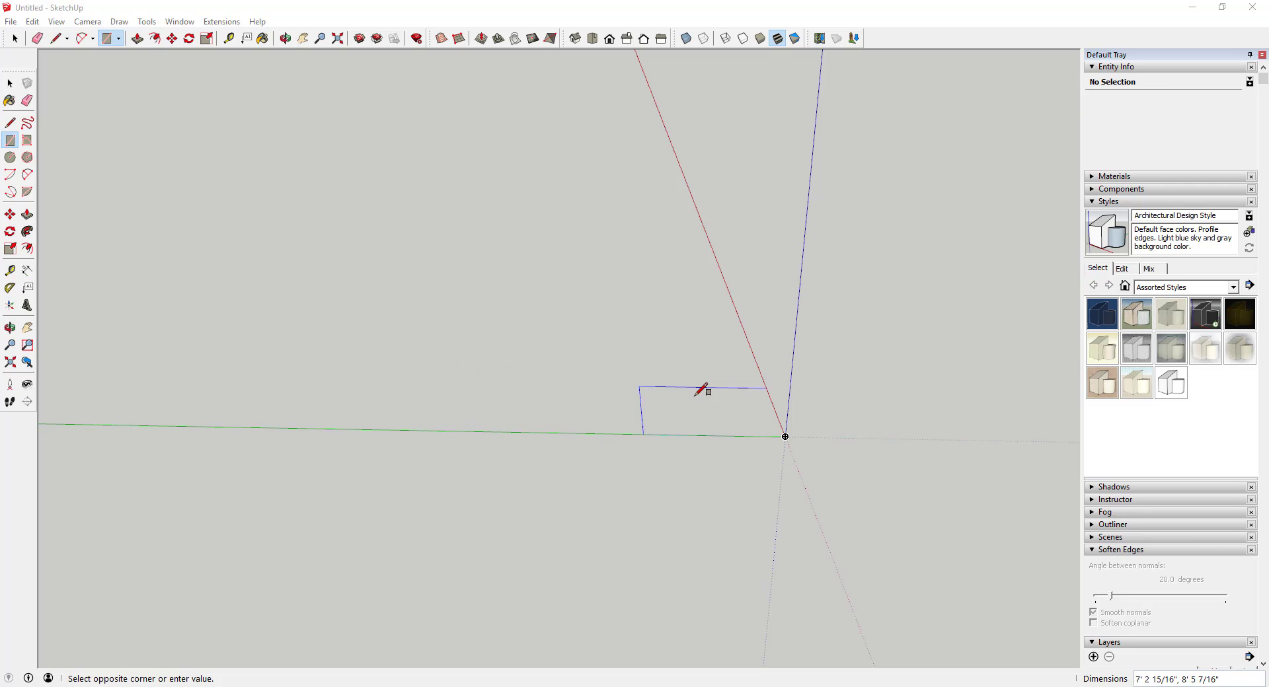
click(735, 402)
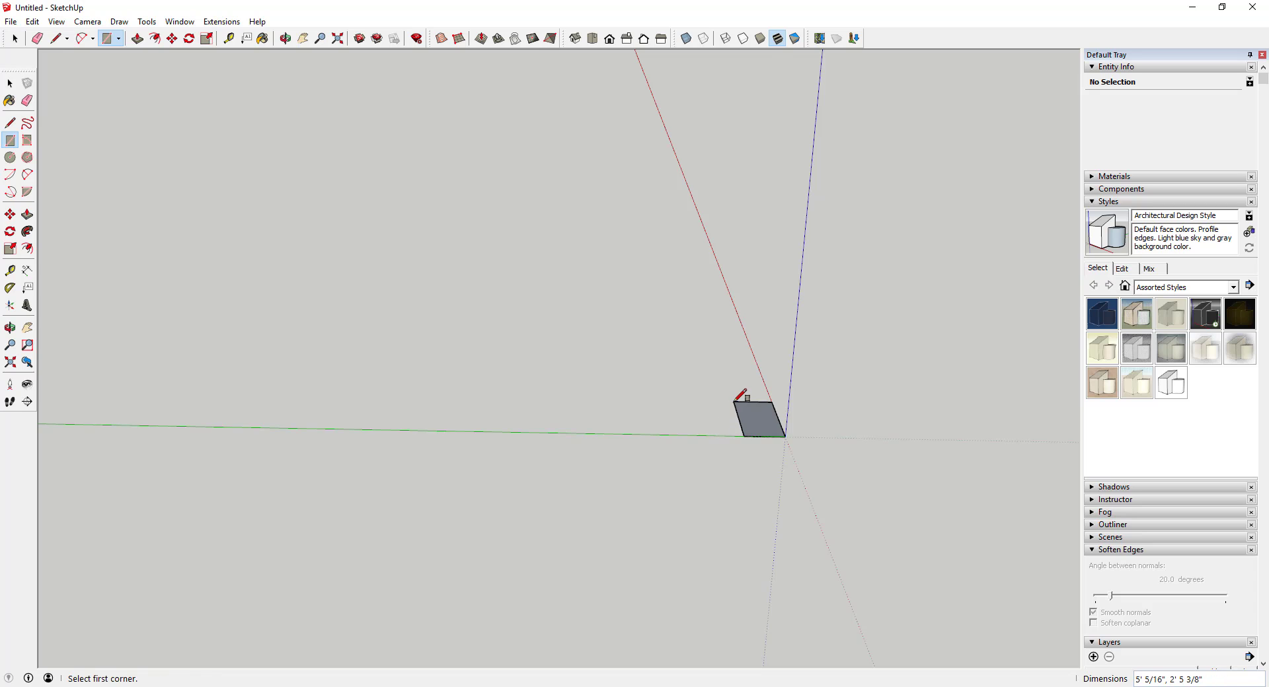
key(space)
key(ctrl+z)
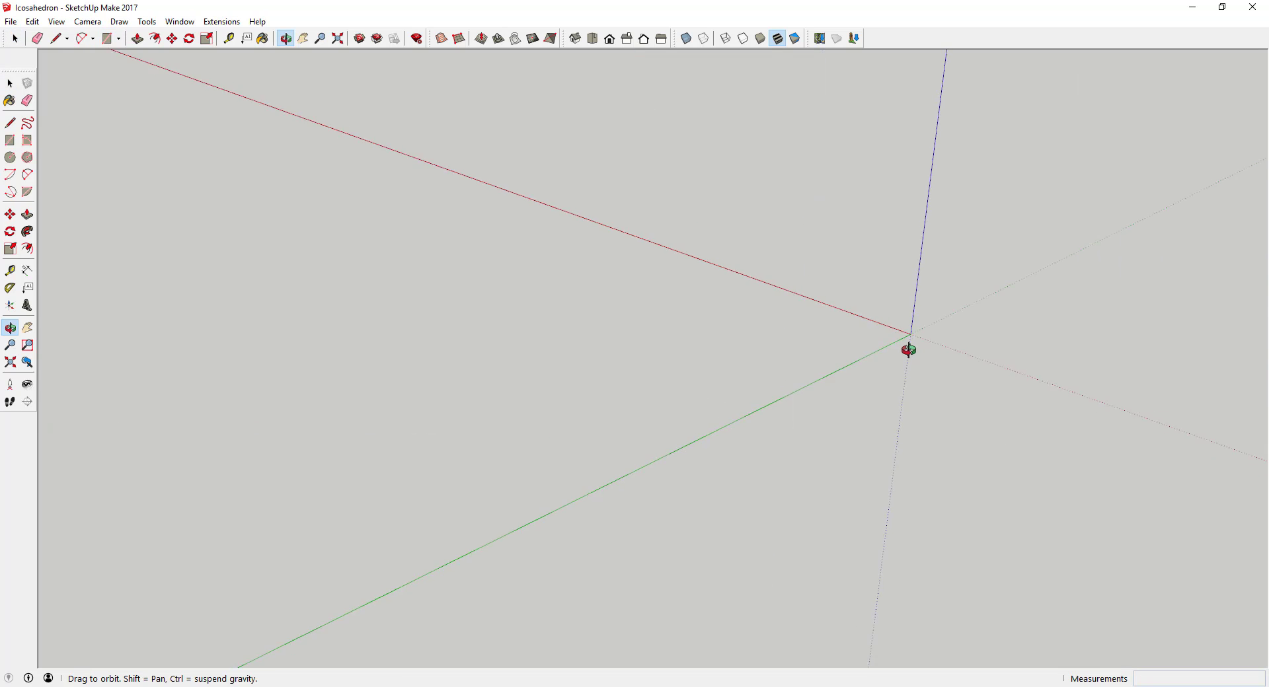
Draw a golden-section rectangle about 6' 6" by 10' 6" on the ground plane, starting at the origin along the red and green axes
middle_drag(909, 348, 855, 388)
key(r)
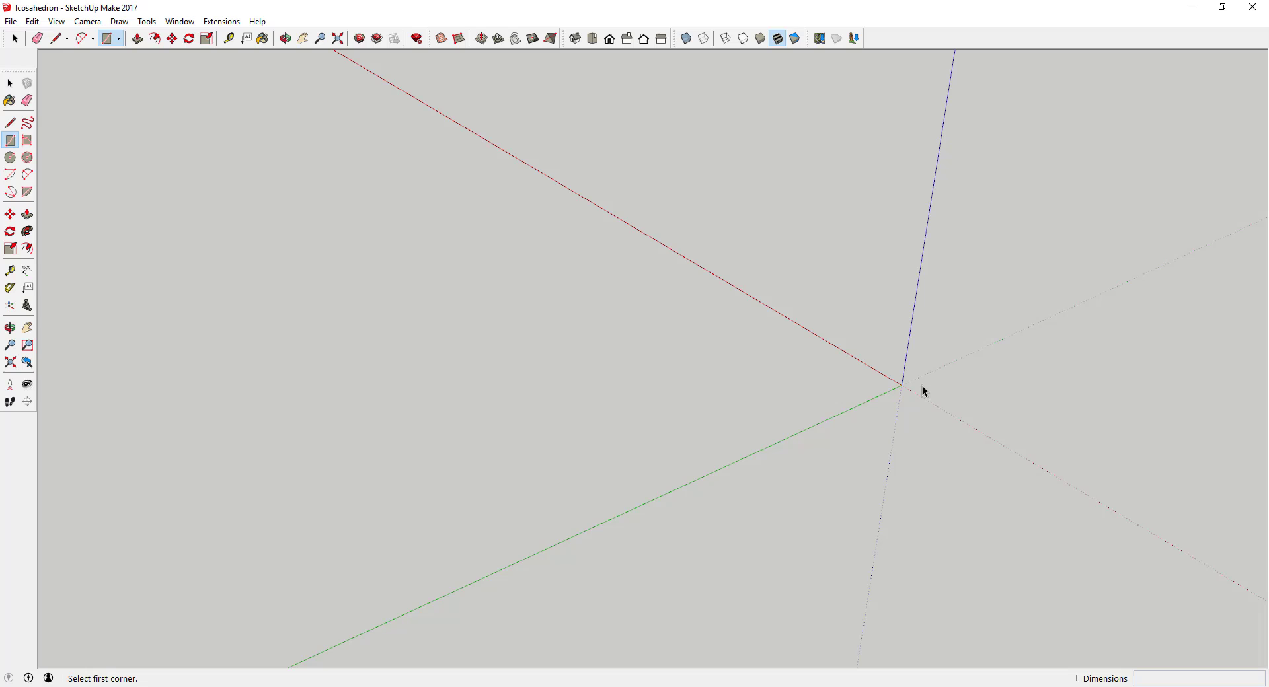
click(901, 385)
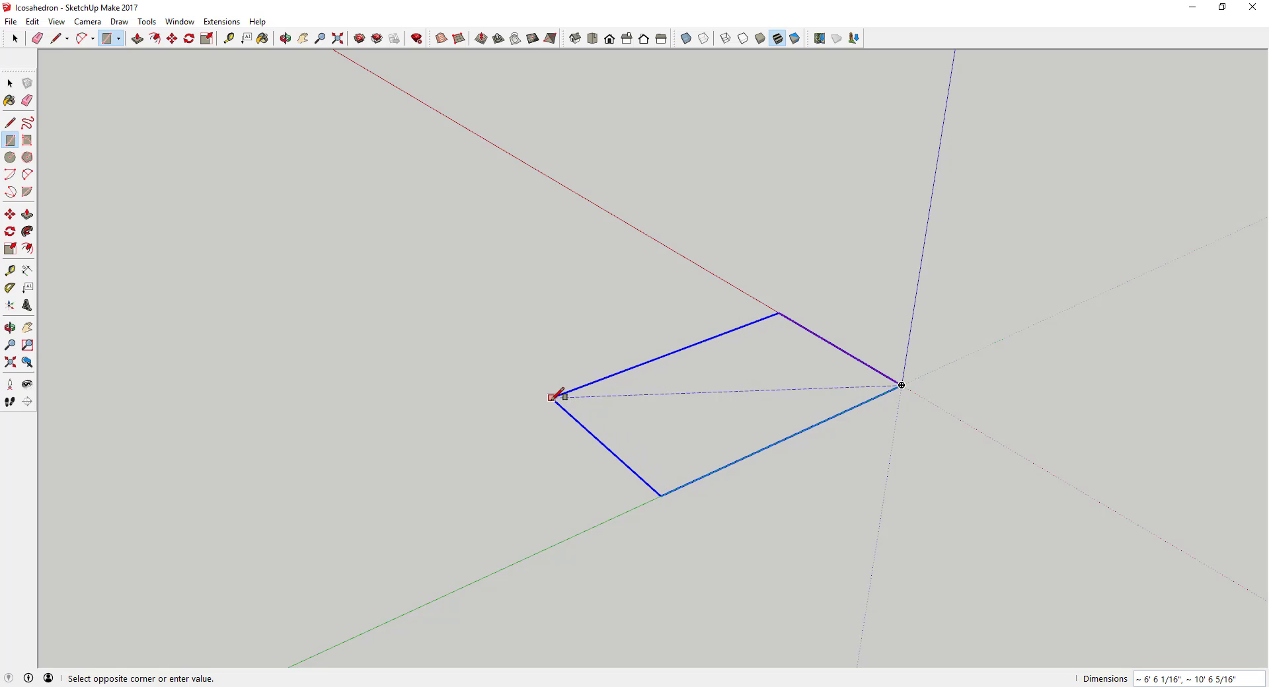
click(559, 399)
key(space)
Select the whole rectangle with its edges and make it a group
middle_drag(510, 365, 569, 399)
scroll(613, 348, up, 3)
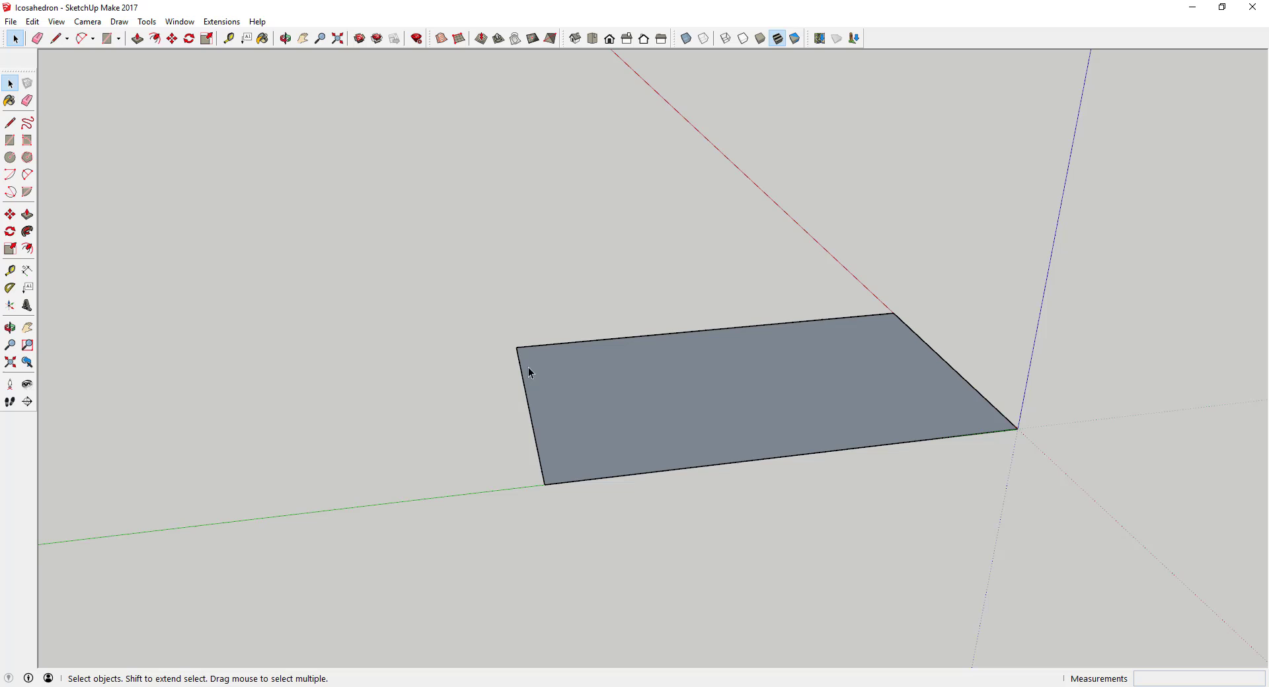
drag(452, 227, 1052, 516)
right_click(757, 383)
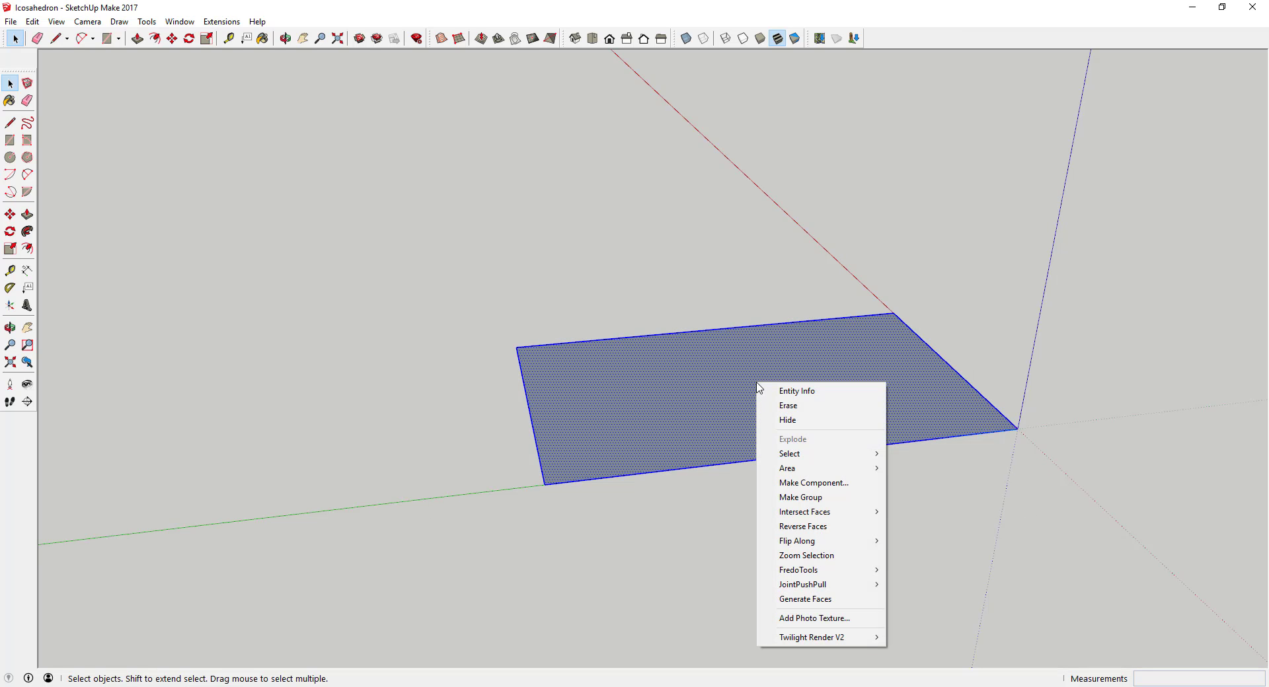
click(802, 497)
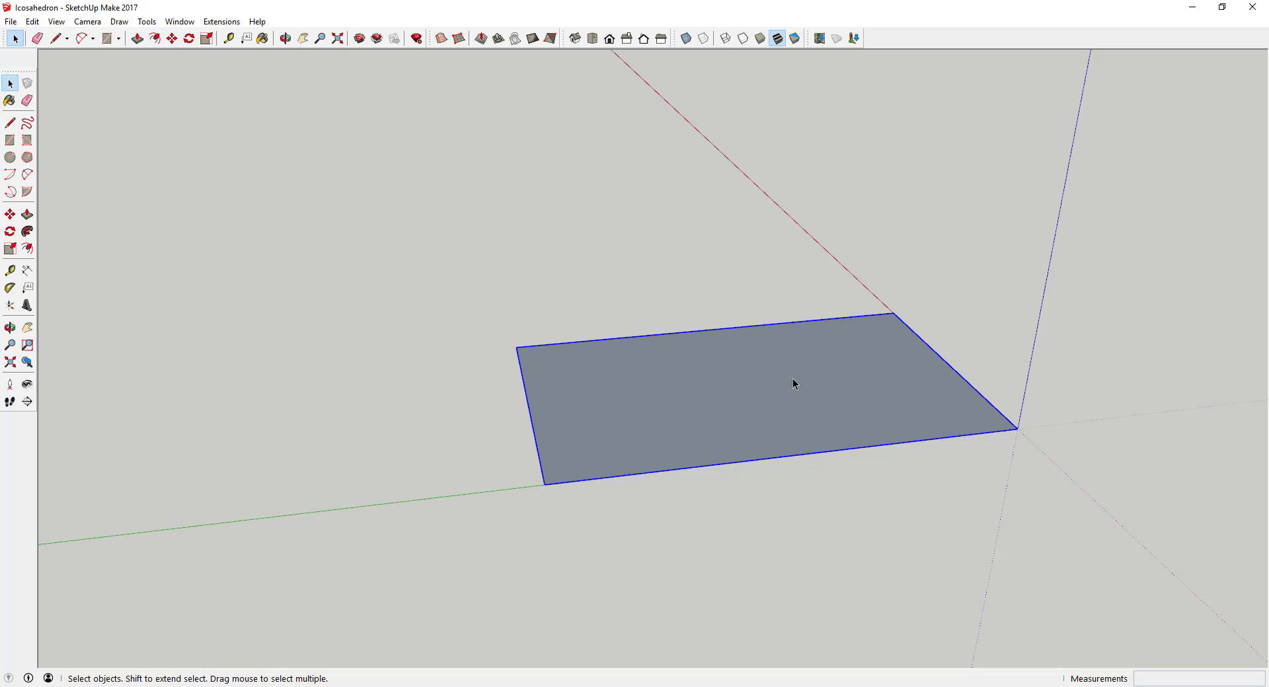
Rotate a copy of the rectangle group 90 degrees on the ground plane about the midpoint of its long edge away from the origin
key(q)
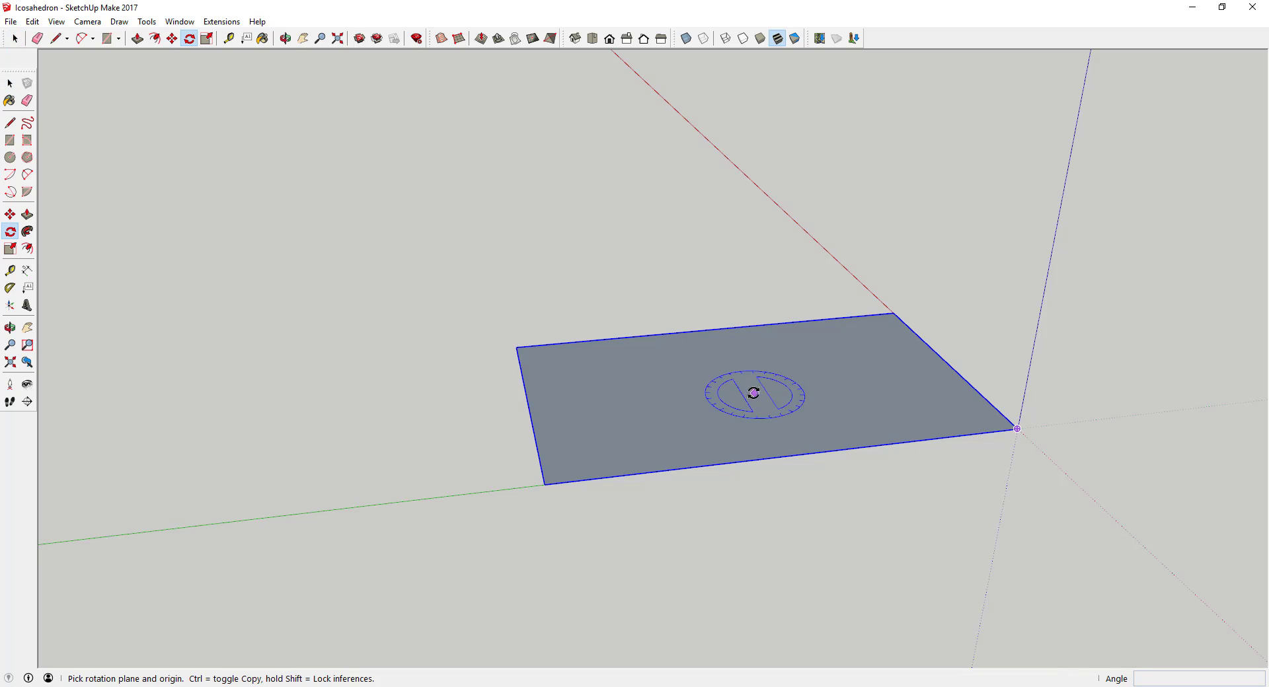
click(712, 329)
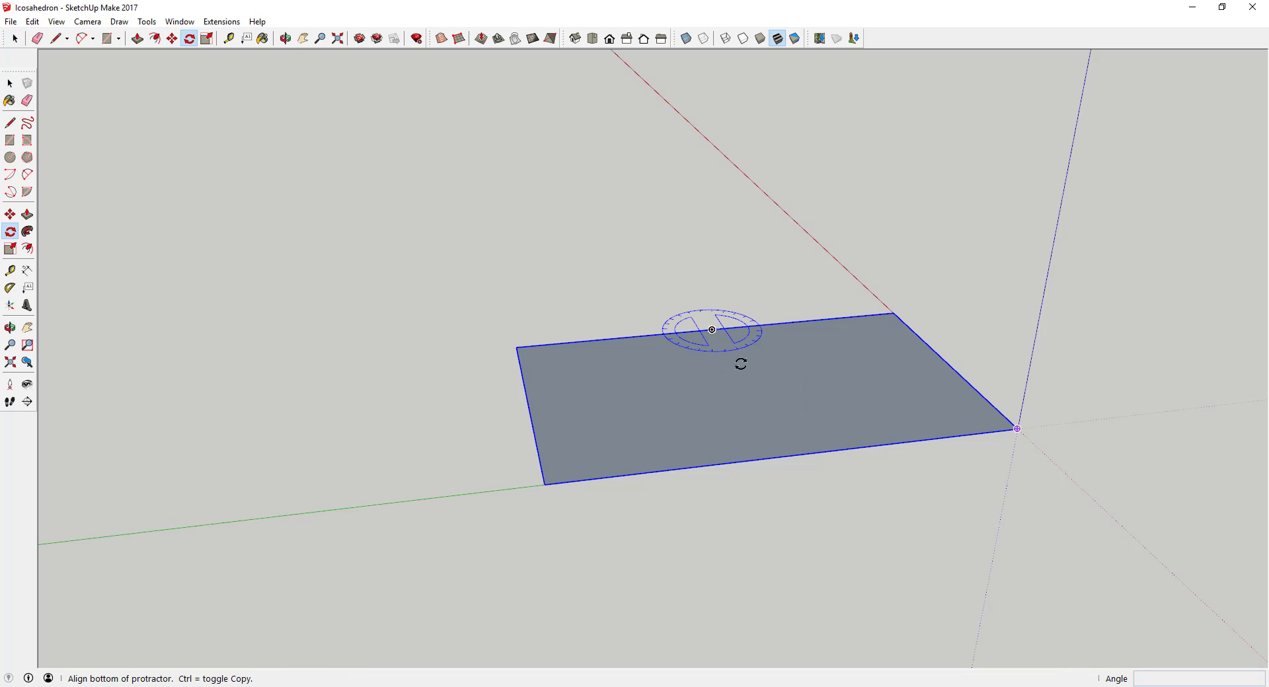
click(893, 313)
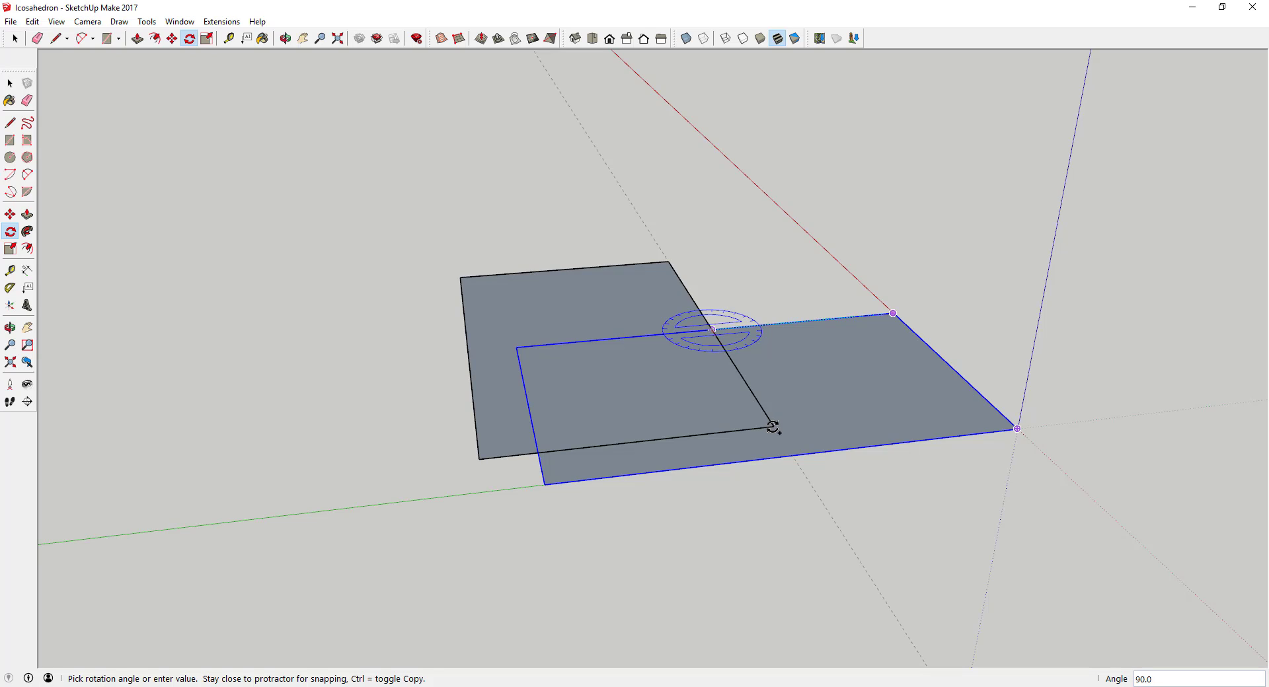
click(772, 427)
key(space)
Move the rotated copy by its edge midpoints along both ground axes until it is centered on the original rectangle
key(m)
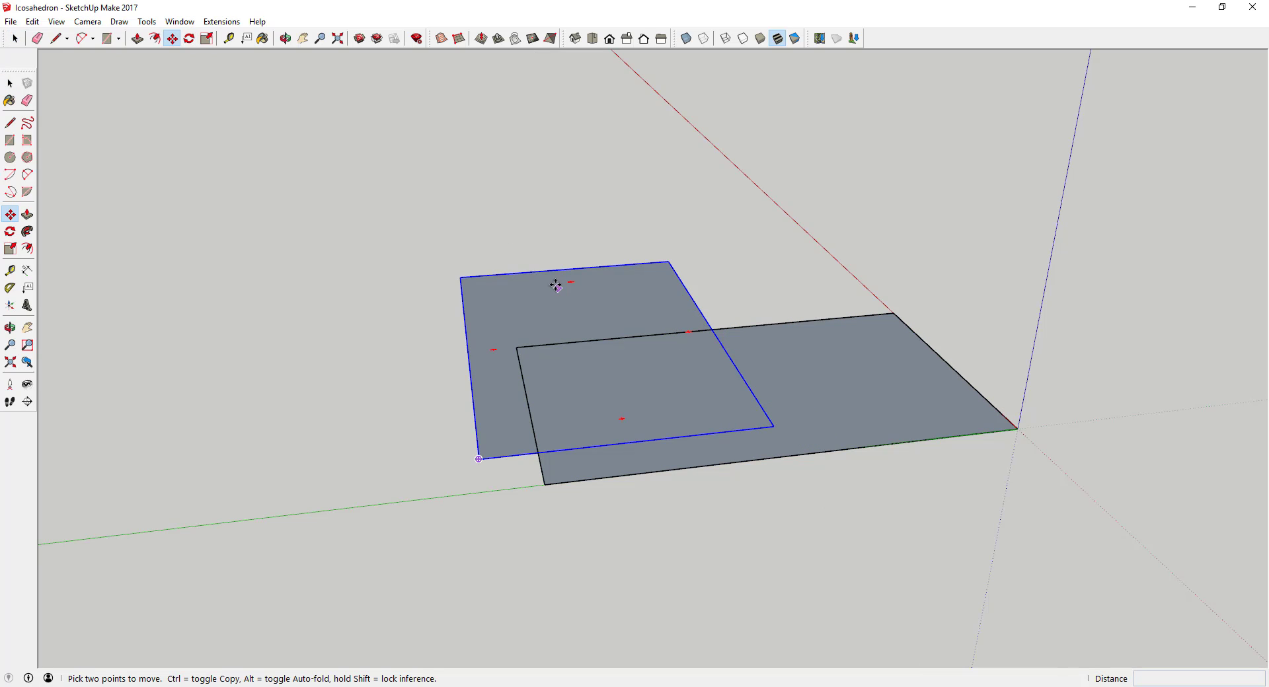
click(565, 267)
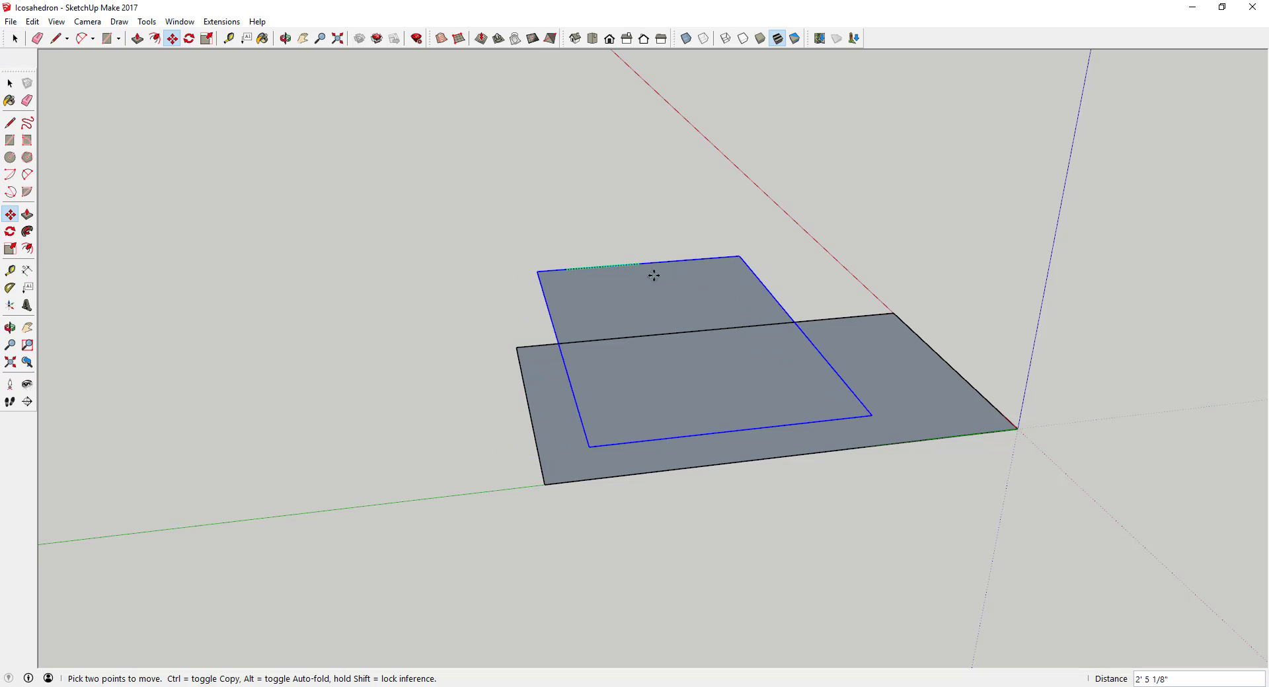
click(709, 329)
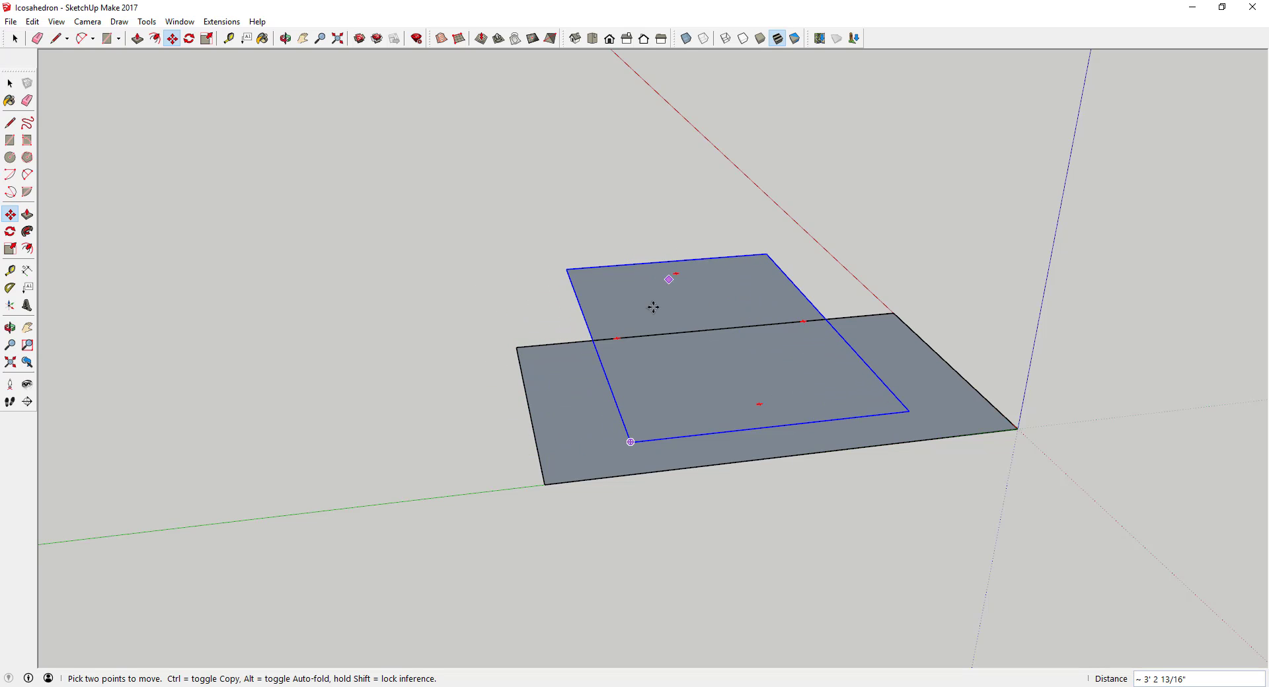
click(588, 325)
click(568, 261)
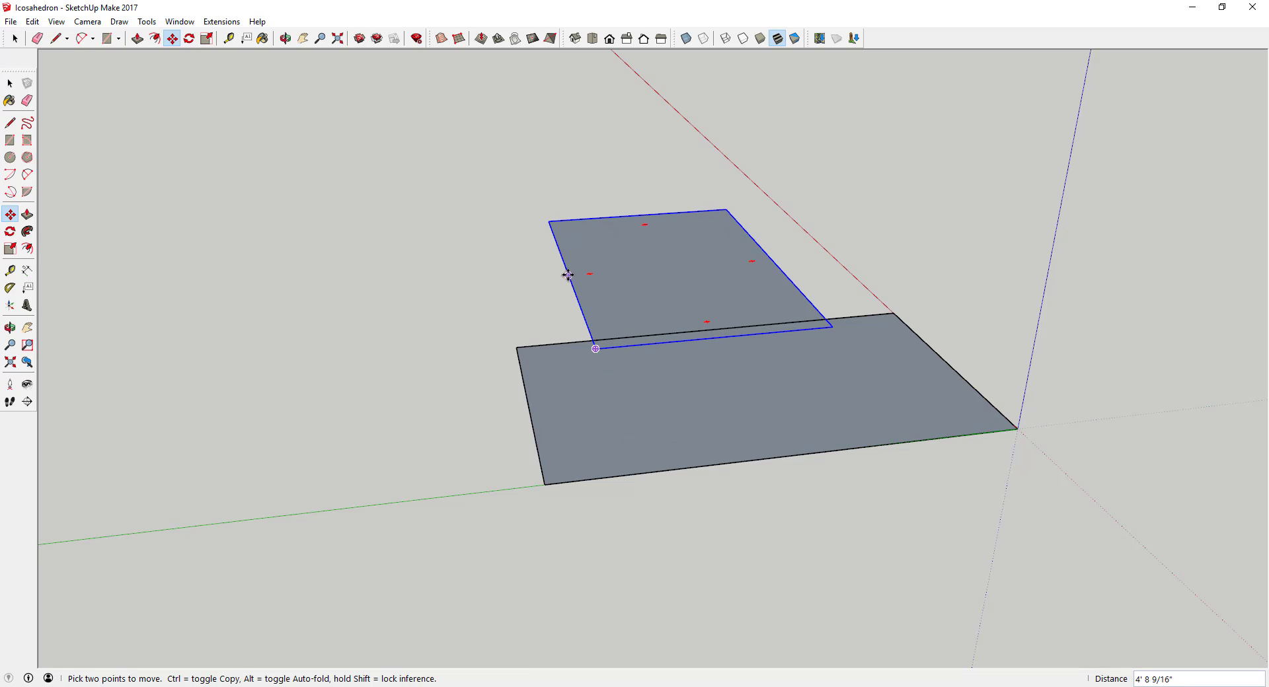
click(580, 310)
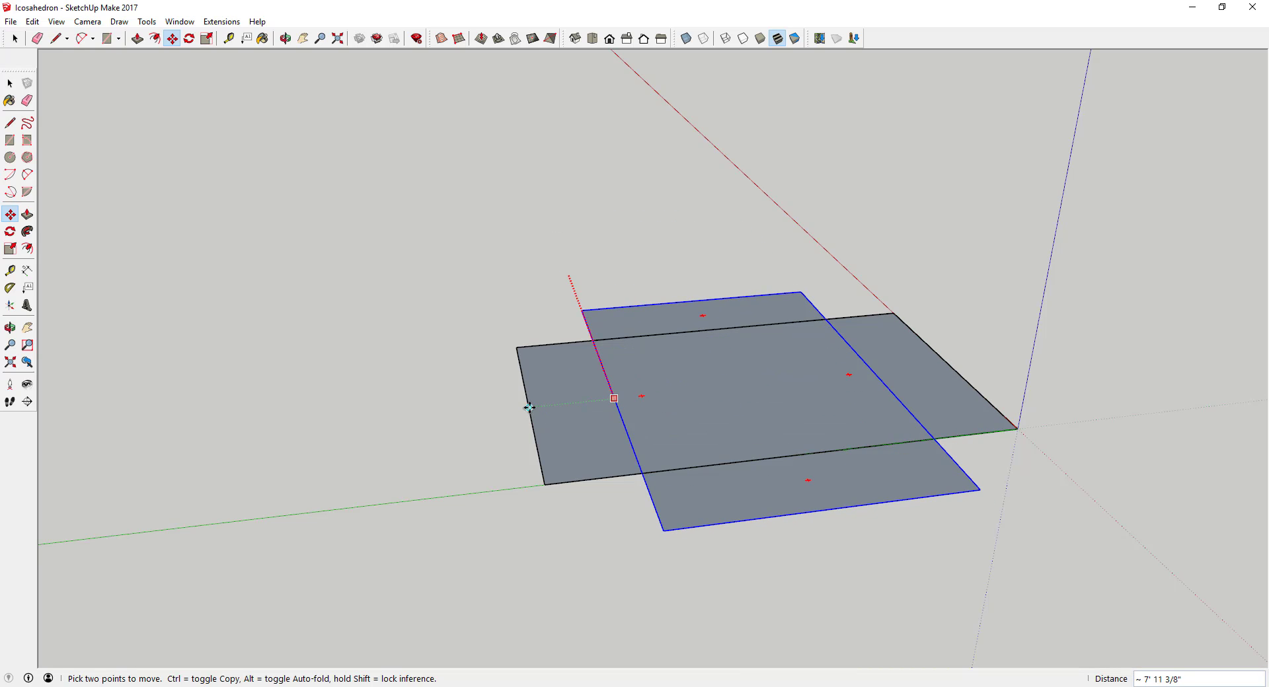
key(Escape)
key(space)
Rotate the centered copy 90 degrees about the red axis through its center so it stands upright across the flat rectangle
key(q)
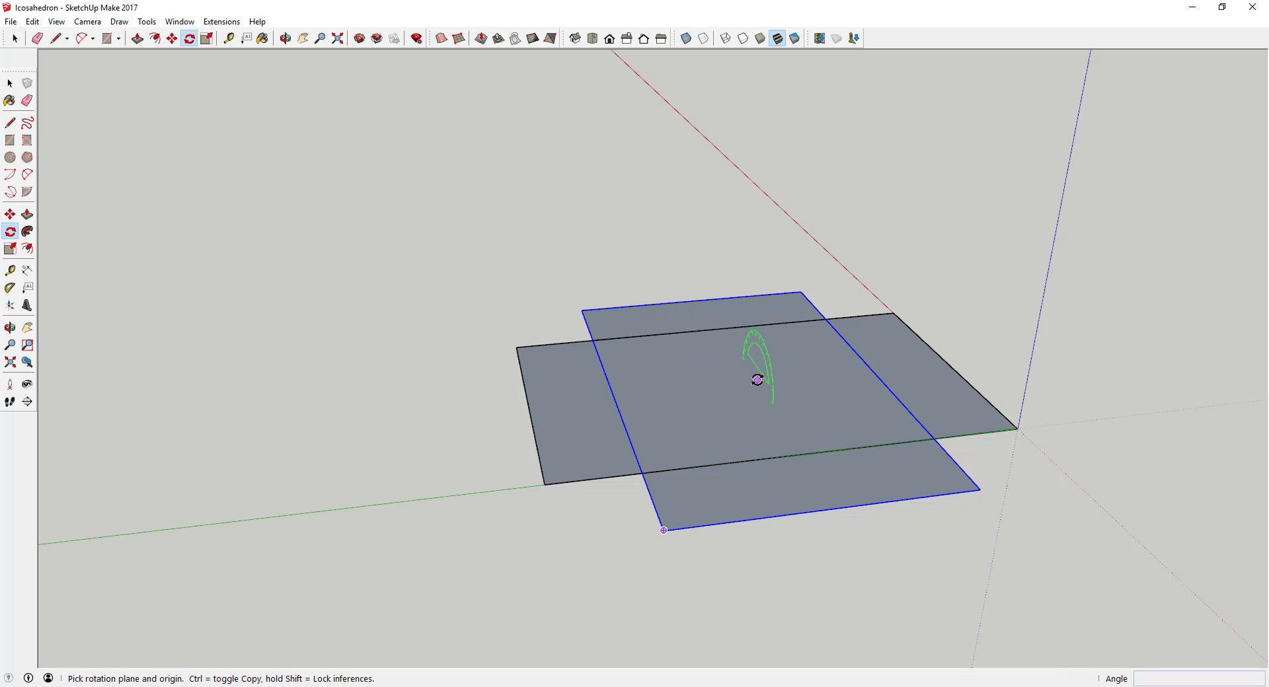
key(Right)
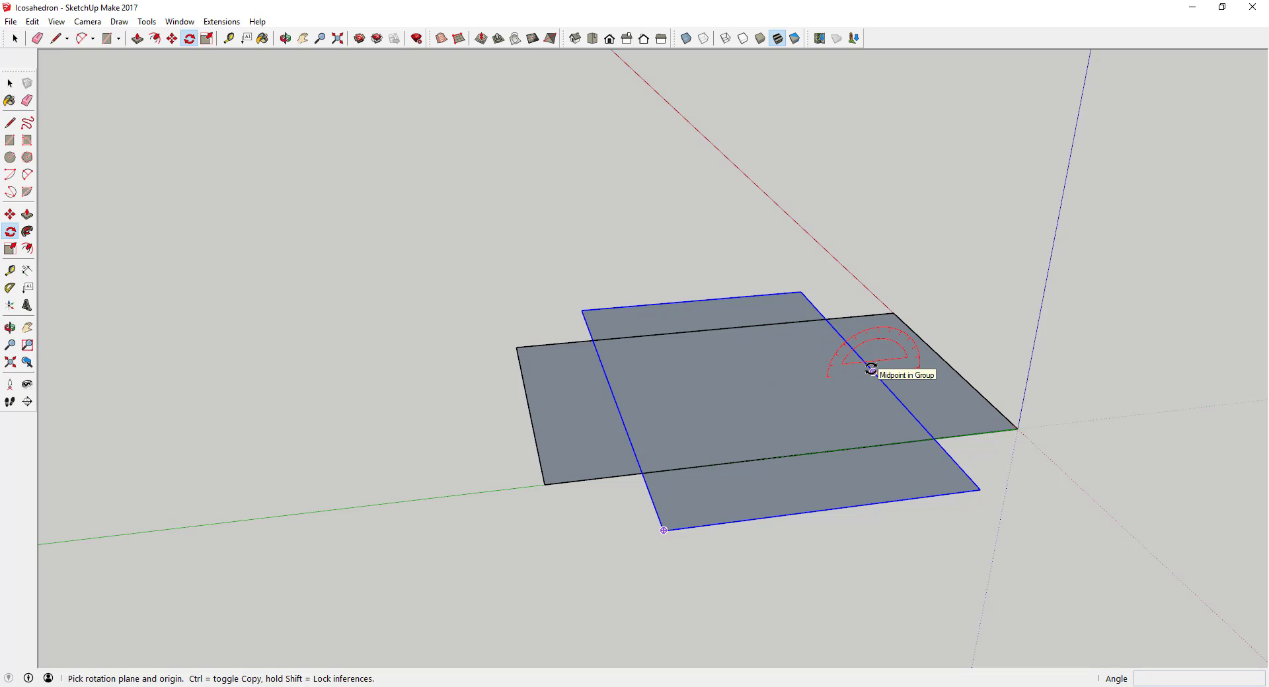
click(747, 384)
click(828, 507)
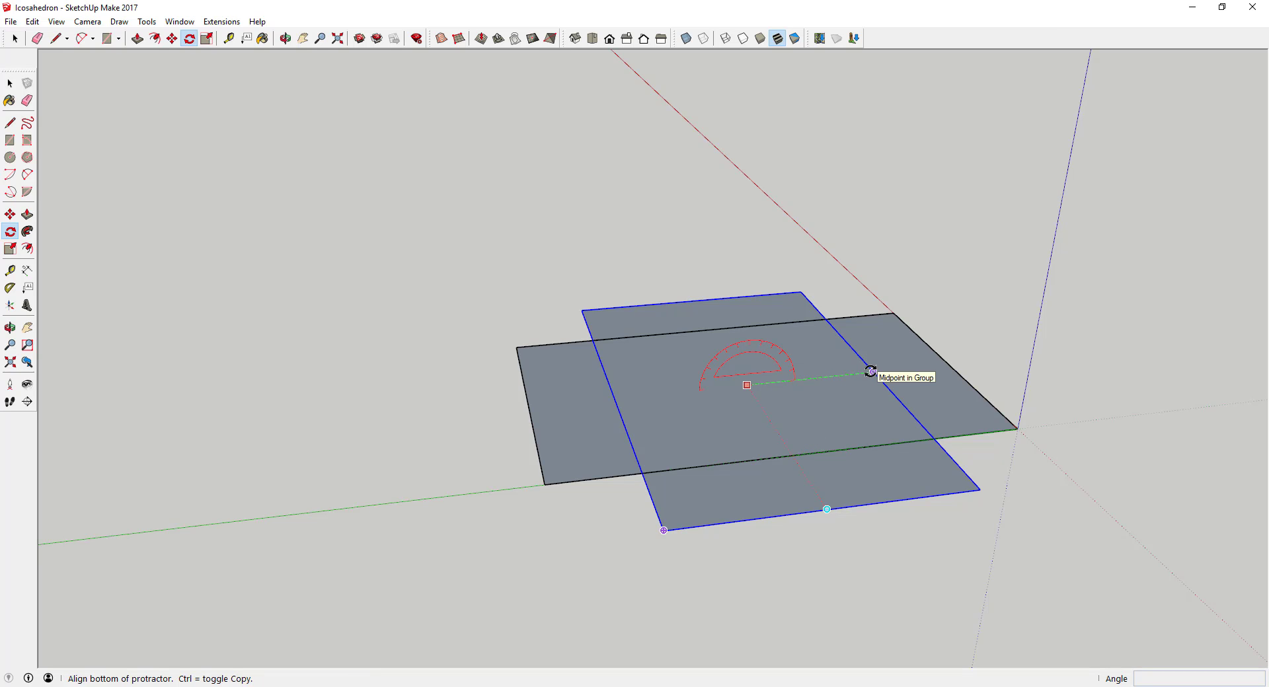
click(870, 371)
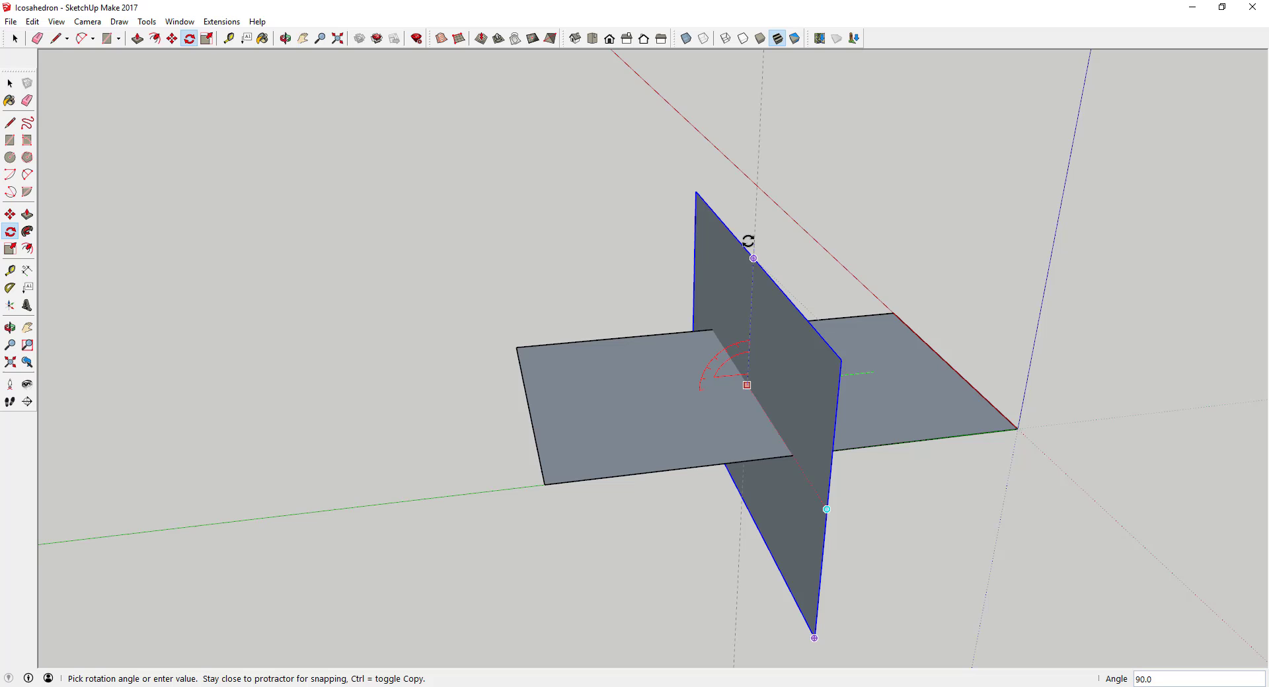
click(748, 241)
key(space)
Rotate a copy of the upright rectangle a quarter turn within its own plane about the midpoint of its upper edge
middle_drag(711, 354, 779, 323)
scroll(754, 357, down, 2)
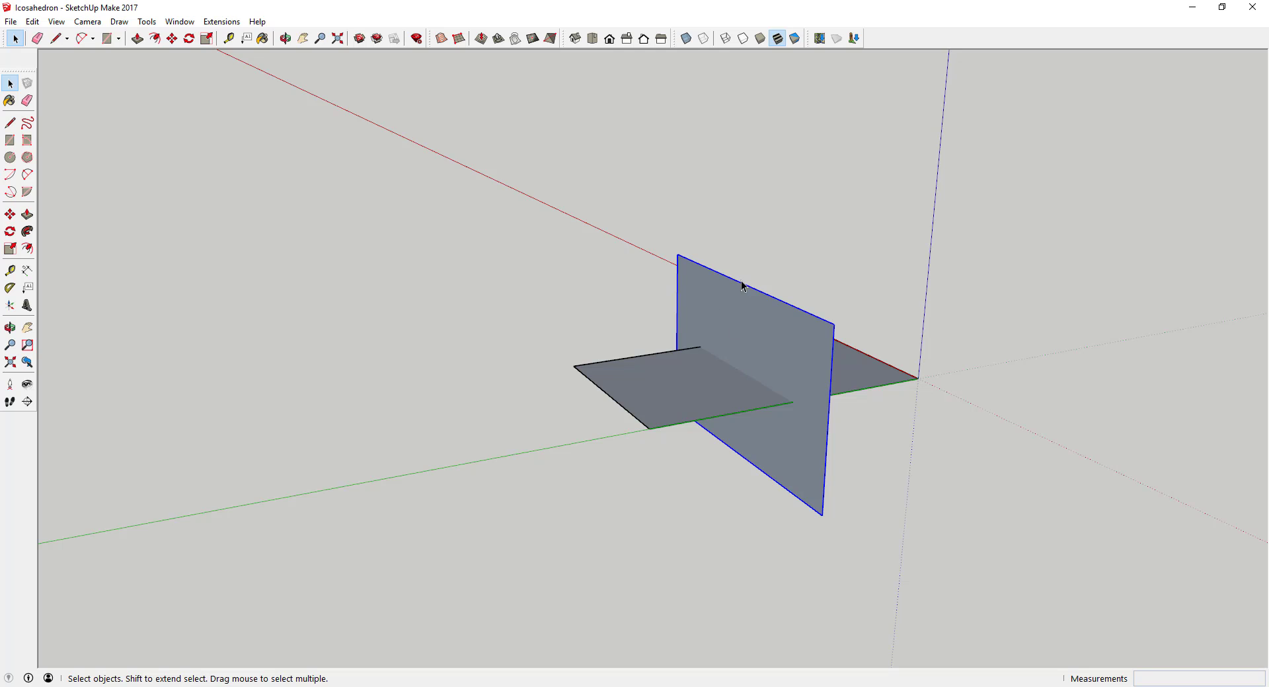
middle_drag(741, 329, 946, 371)
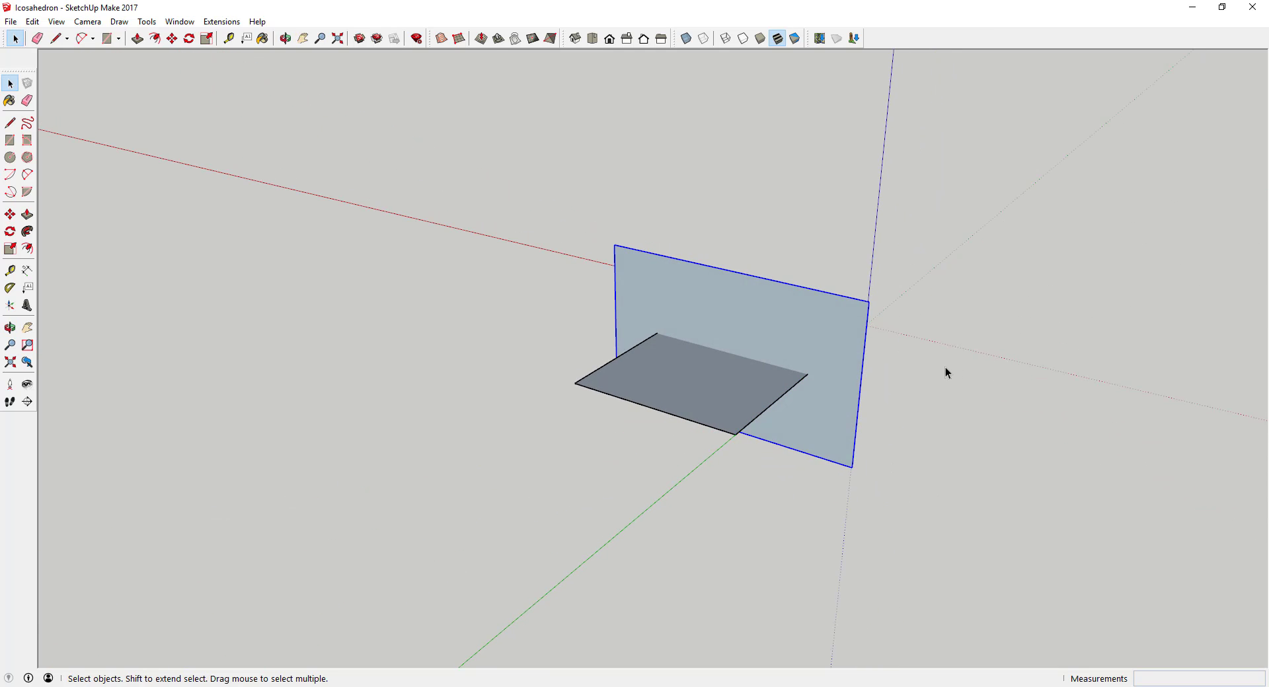
key(q)
click(732, 272)
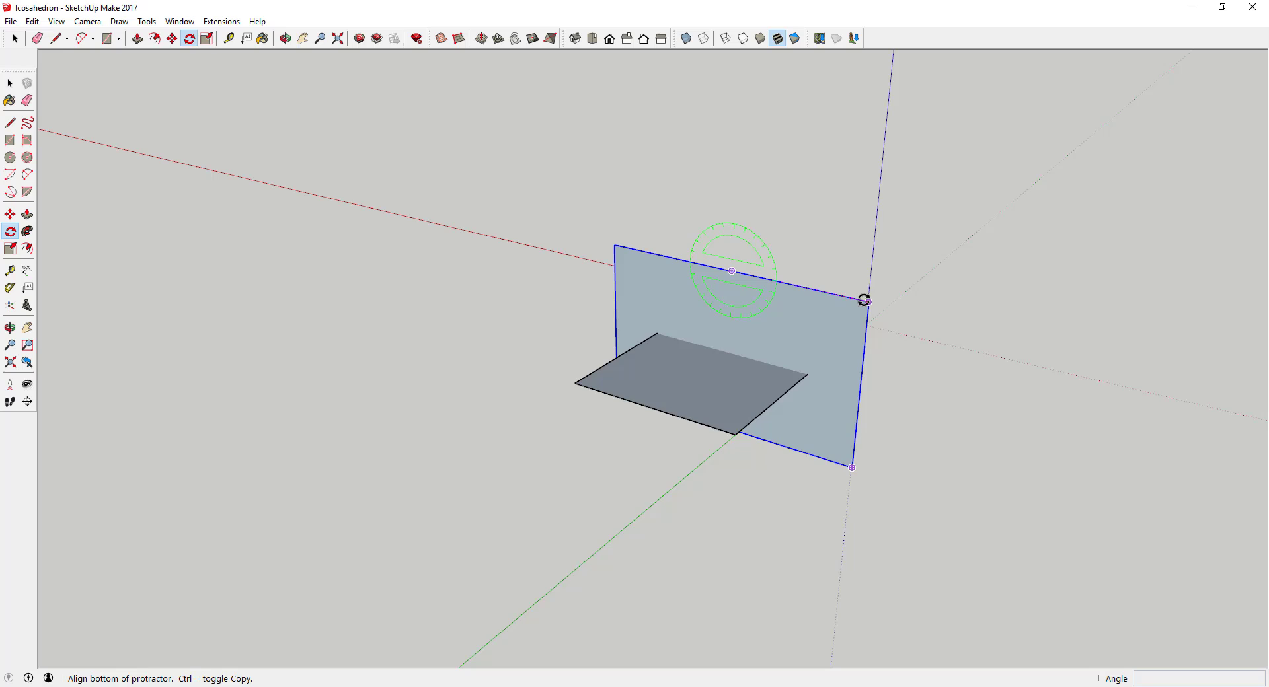
click(866, 327)
key(ctrl)
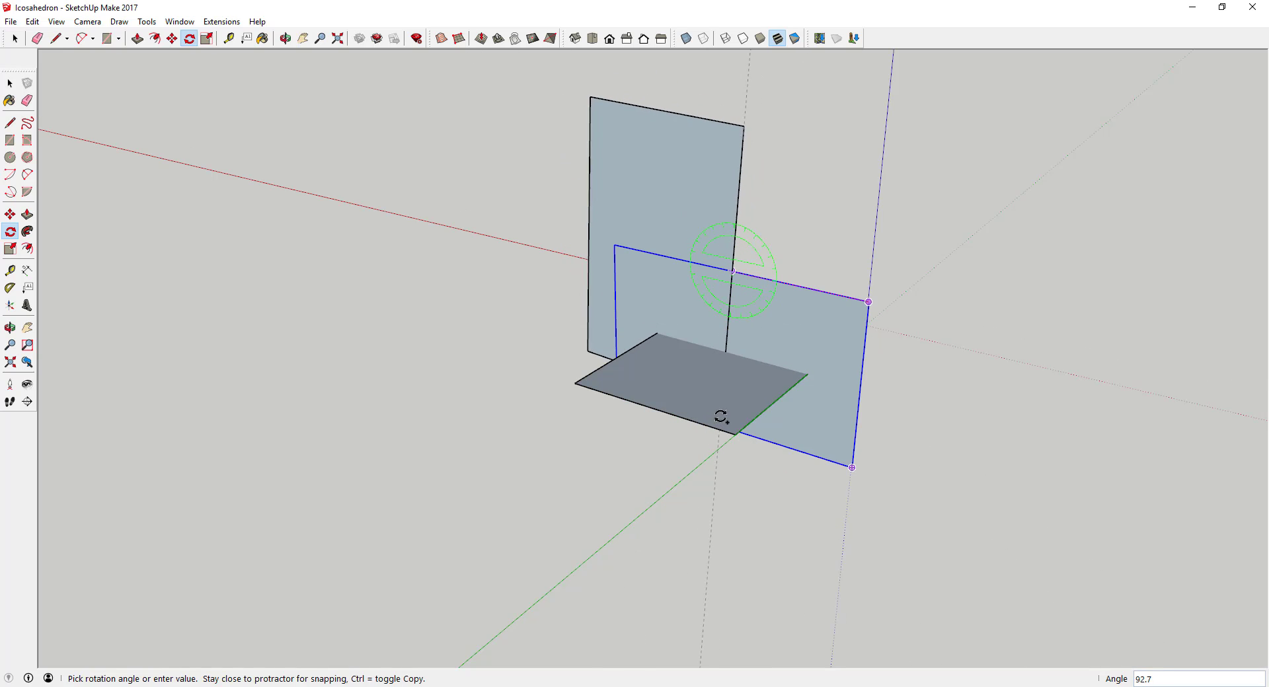
click(726, 387)
key(space)
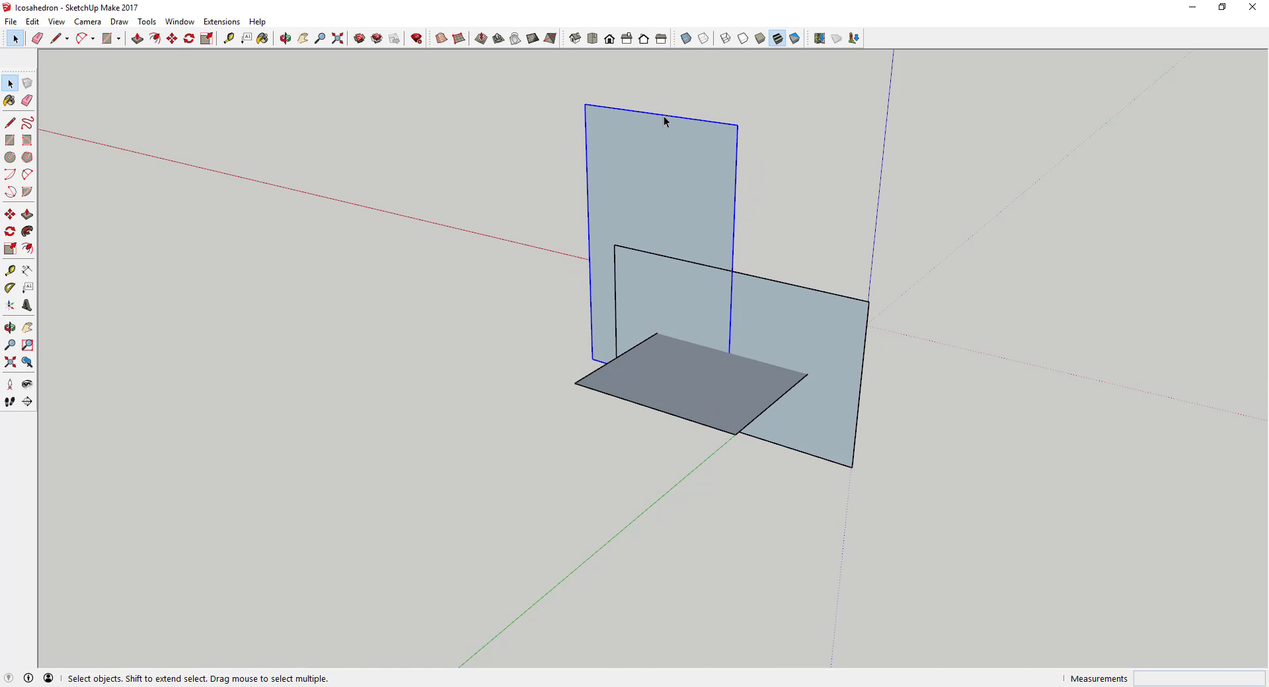
Move the new upright copy from its edge midpoints so it is centered horizontally and vertically on the other two rectangles
key(m)
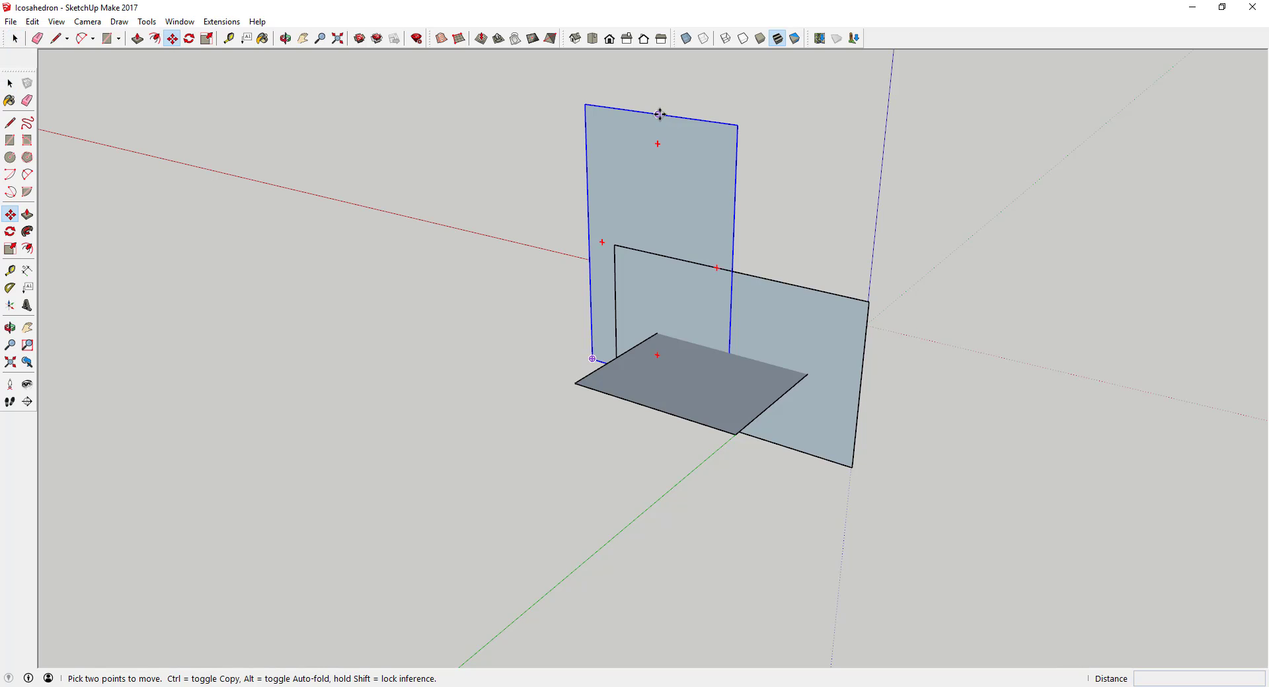
click(664, 115)
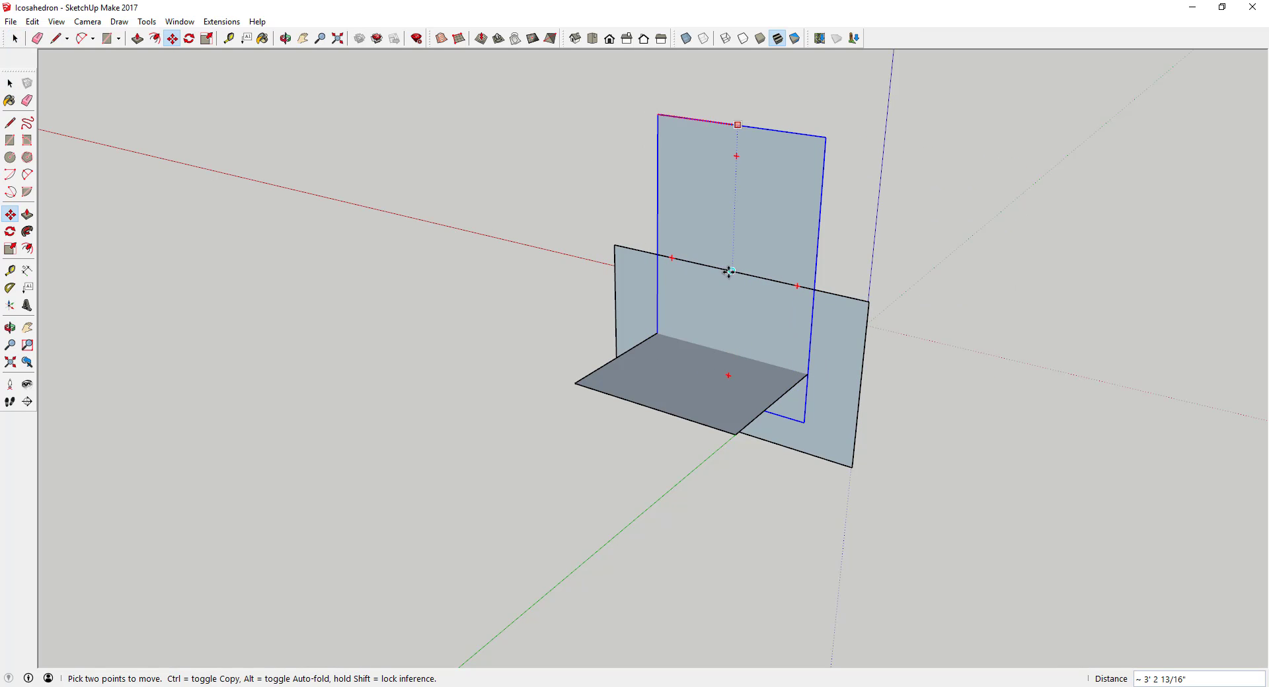
click(657, 241)
click(658, 236)
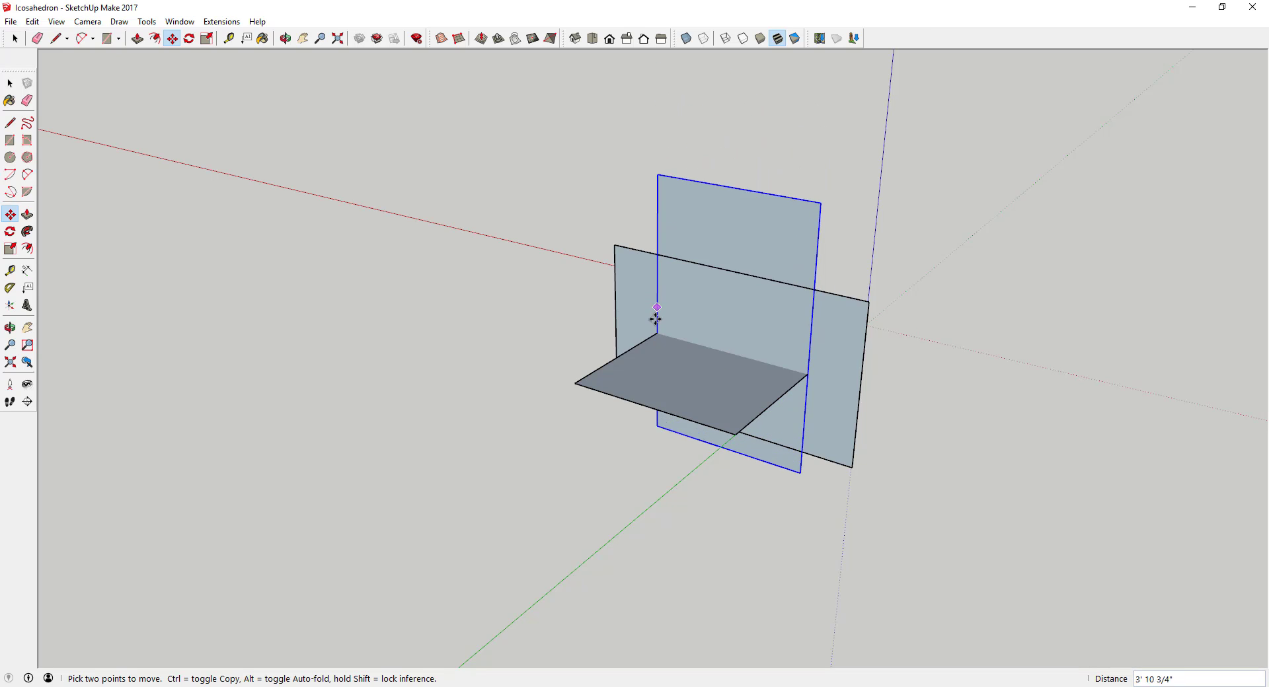
click(655, 334)
Rotate the tall rectangle about the vertical axis through its upper edge's midpoint so it stands perpendicular to both other rectangles
middle_drag(762, 285, 751, 312)
key(q)
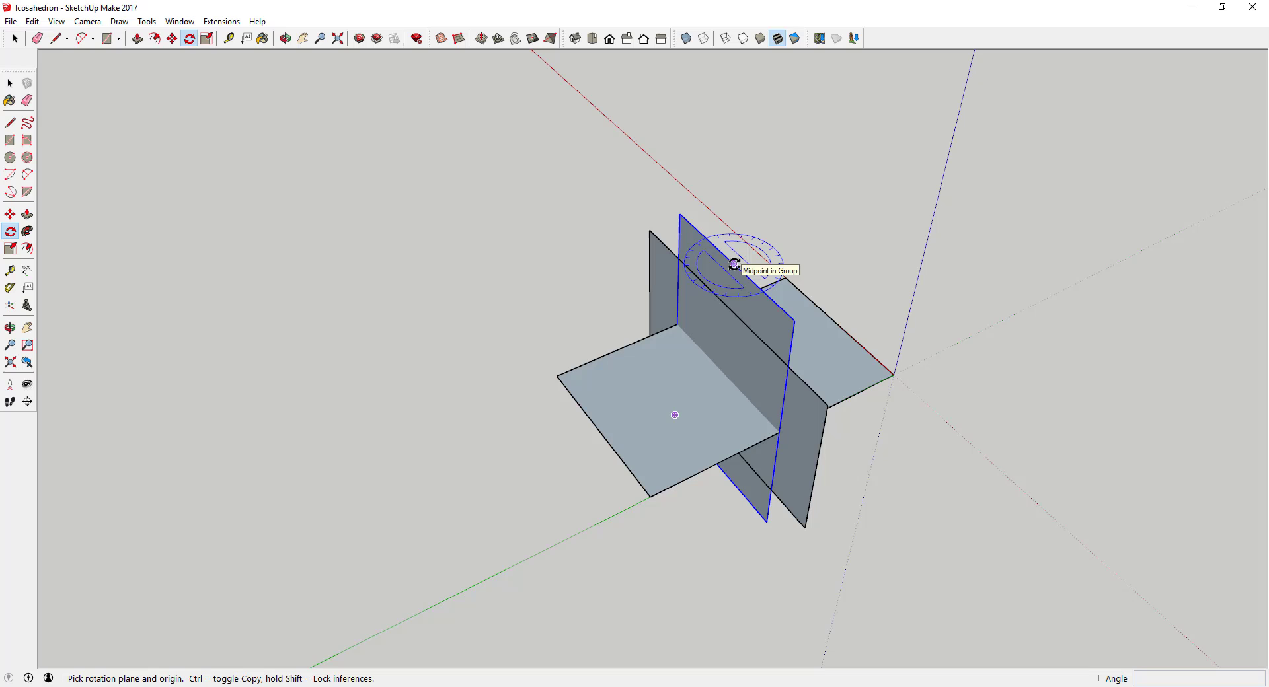
click(734, 263)
click(793, 318)
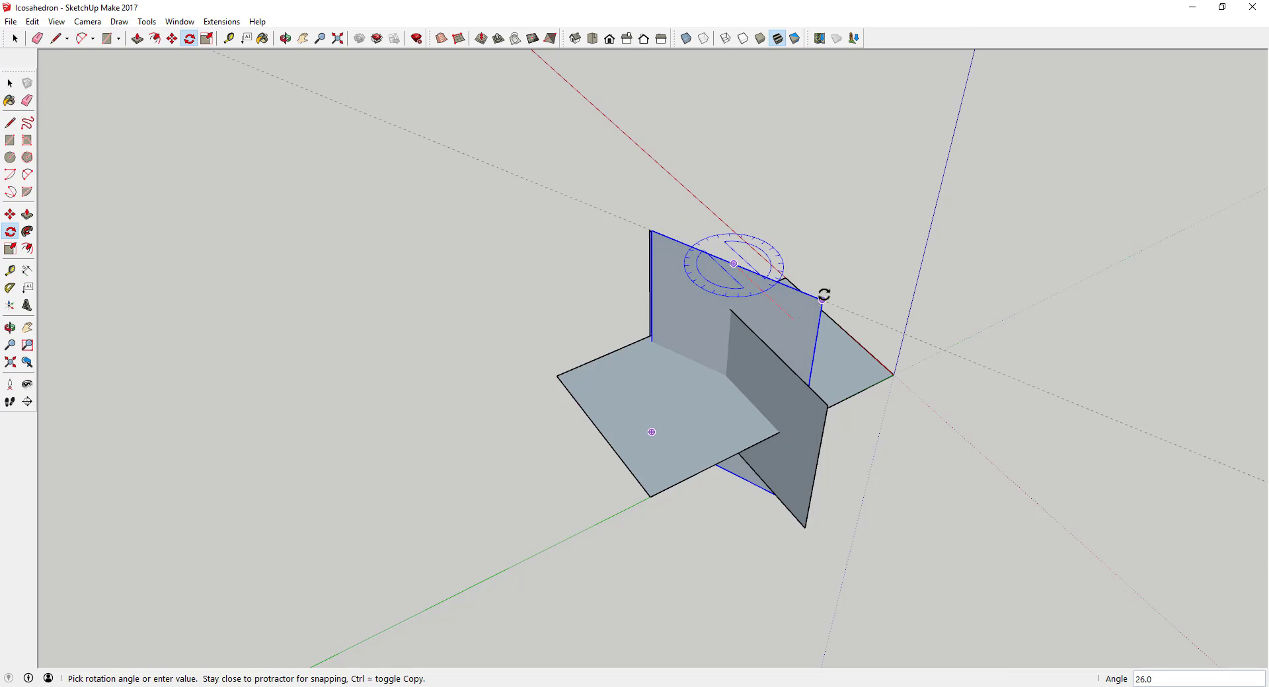
click(835, 225)
key(space)
Draw three lines joining adjacent corners of the tall, flat and wide upright rectangles to form the first triangular face
middle_drag(735, 336, 760, 394)
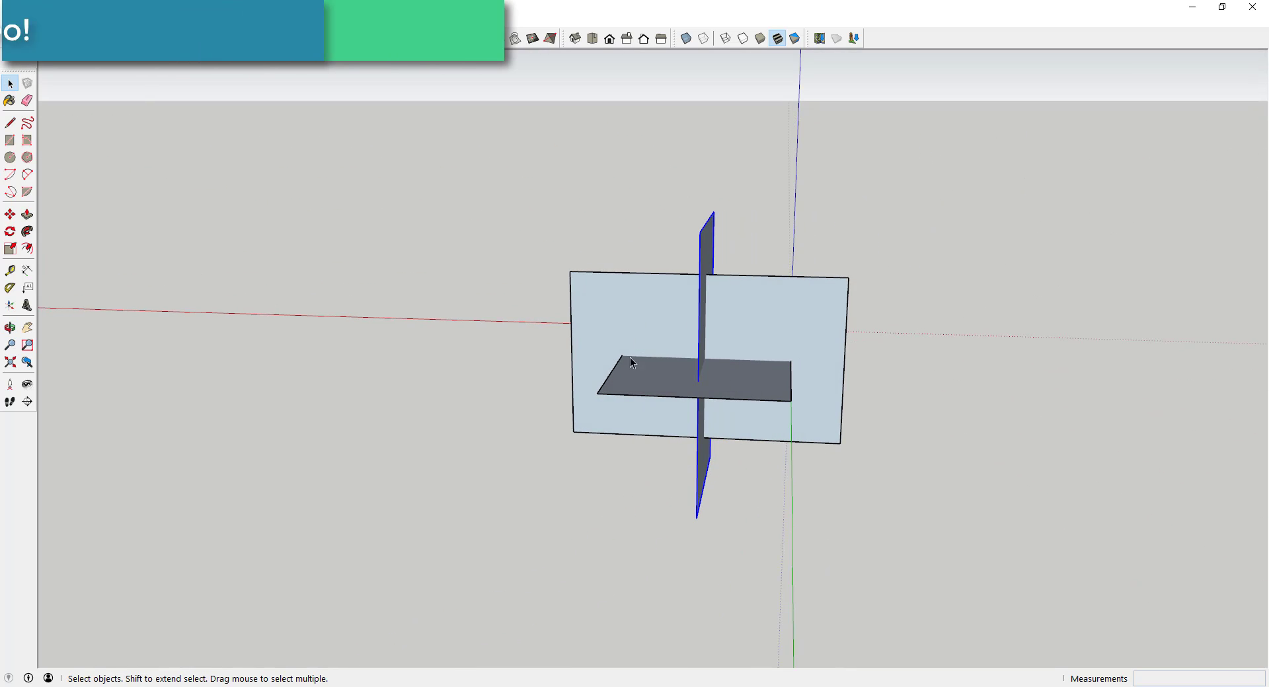
middle_drag(791, 476, 692, 304)
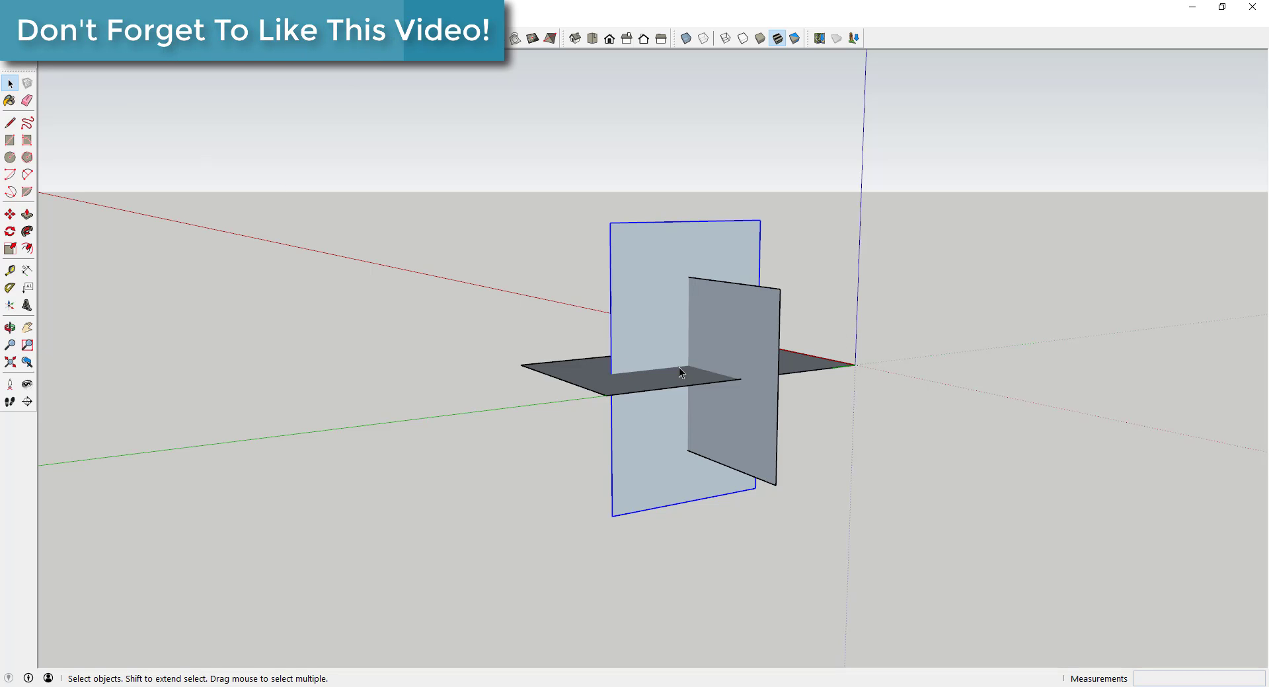
middle_drag(679, 367, 751, 394)
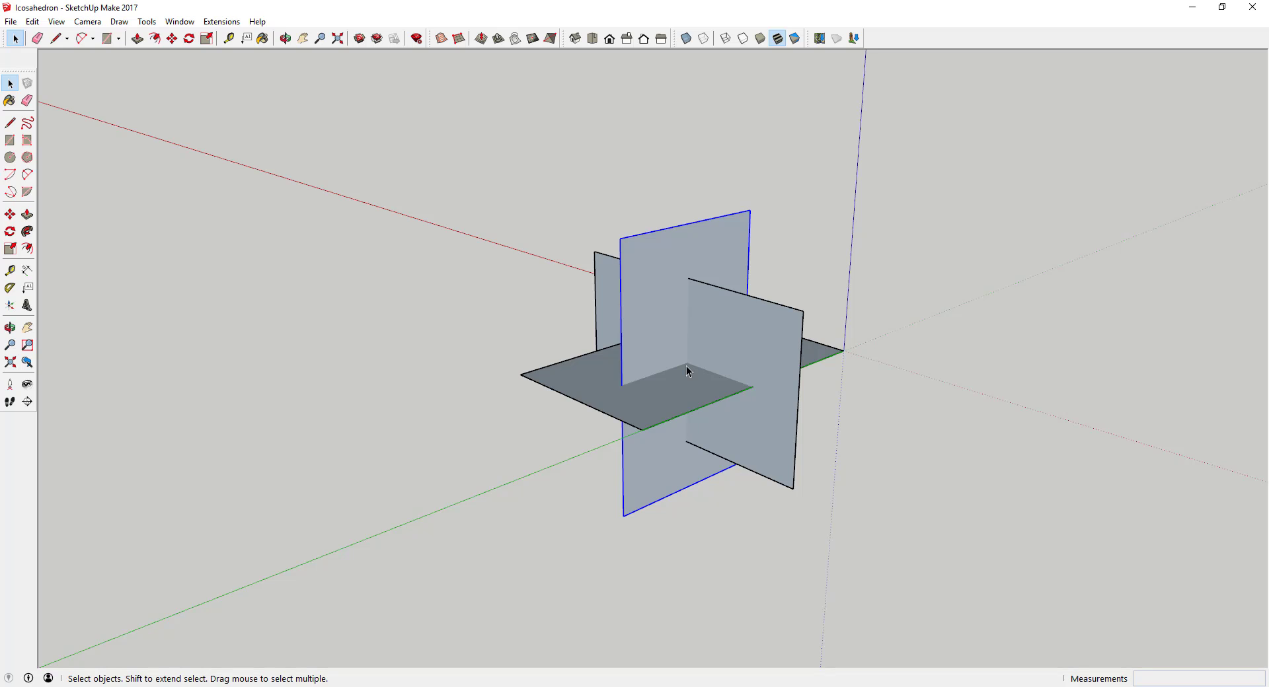
key(l)
click(620, 238)
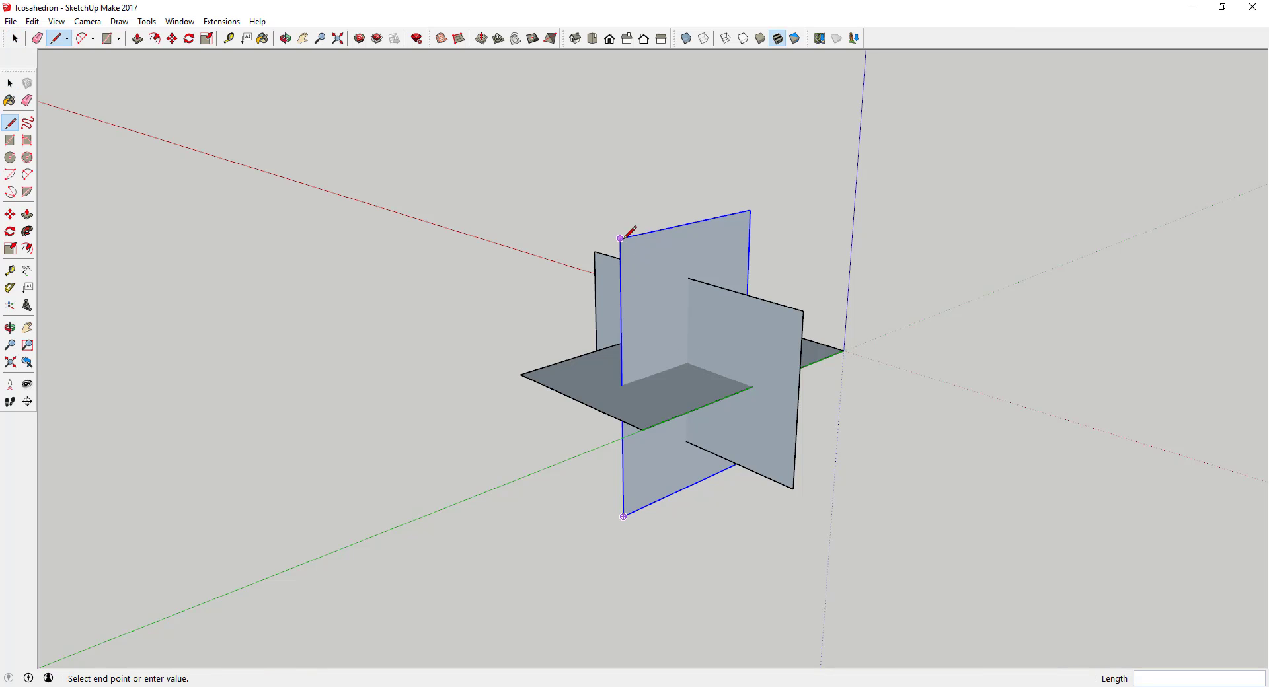
click(644, 428)
click(803, 311)
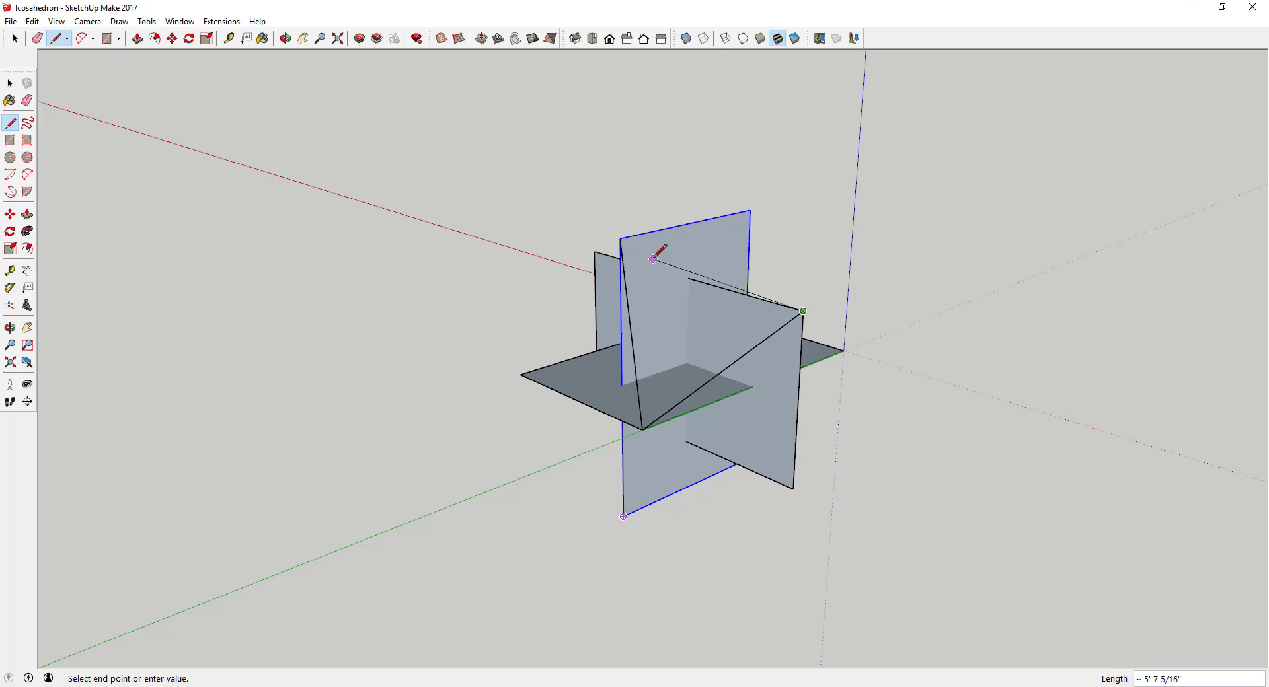
click(620, 237)
key(o)
drag(641, 314, 627, 264)
key(space)
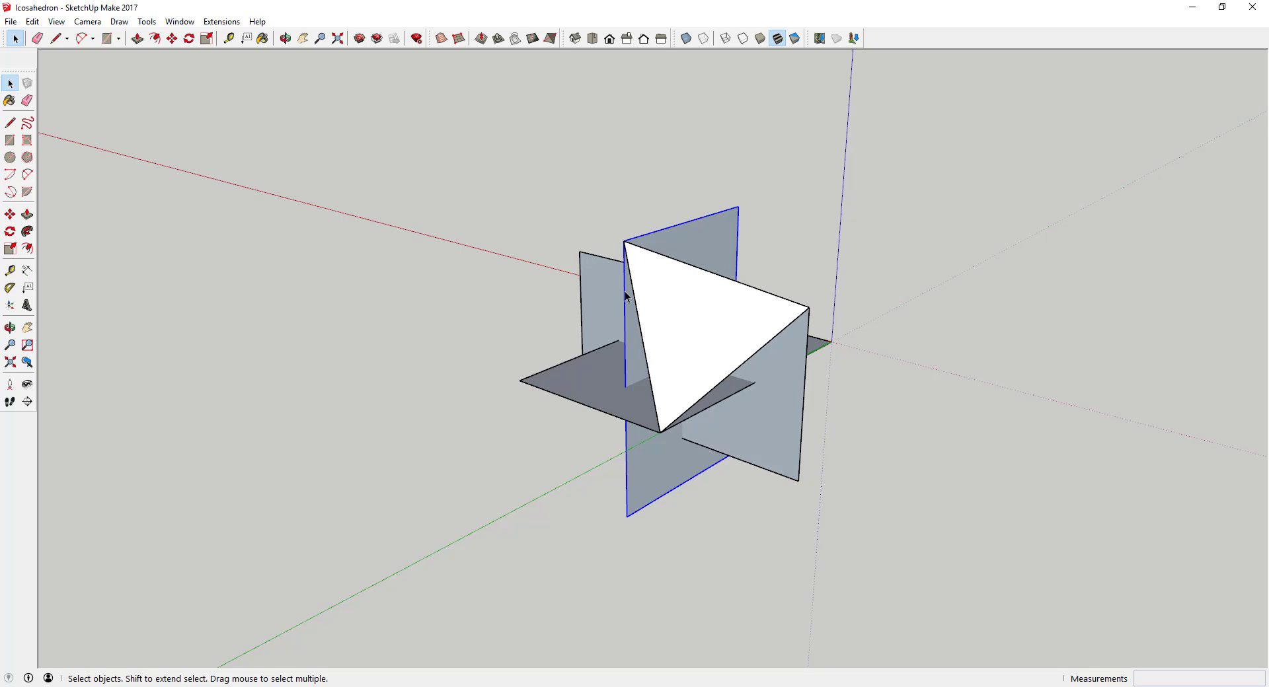
Connect the wide rectangle's upper corner, the tall rectangle's other top corner and the flat rectangle's origin corner, forming two adjacent faces
middle_drag(820, 371, 563, 382)
key(l)
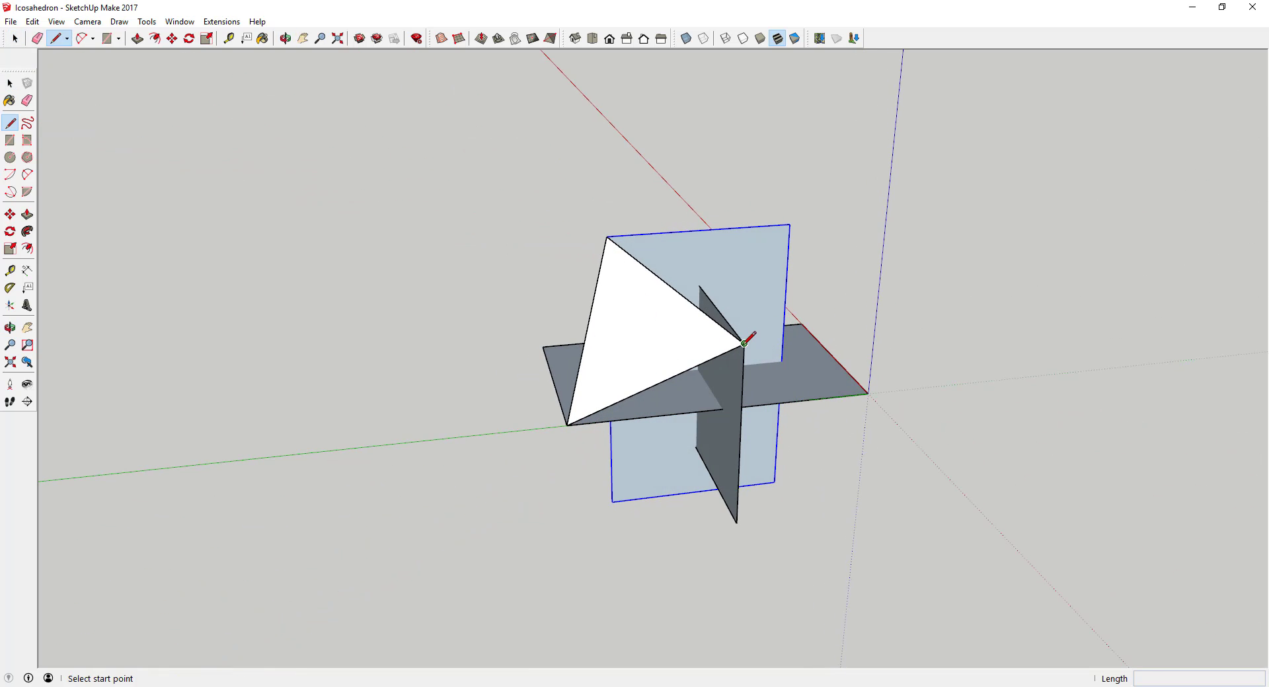
click(790, 224)
click(607, 236)
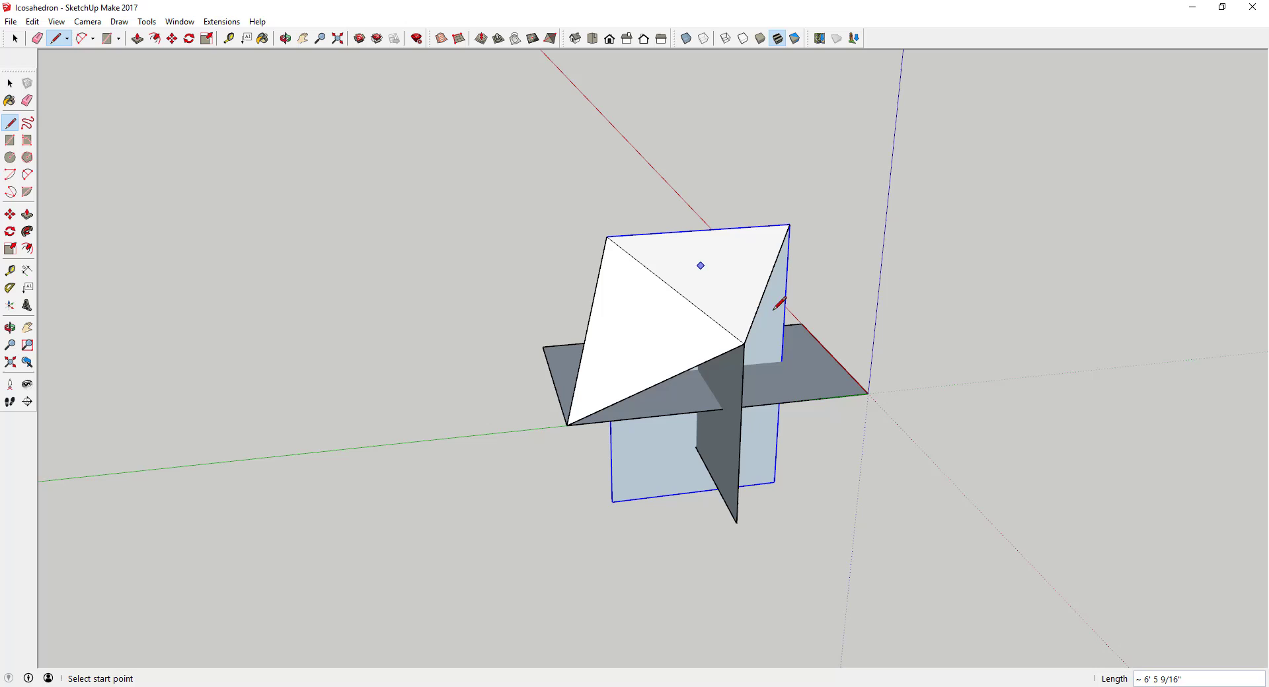
click(744, 344)
click(868, 394)
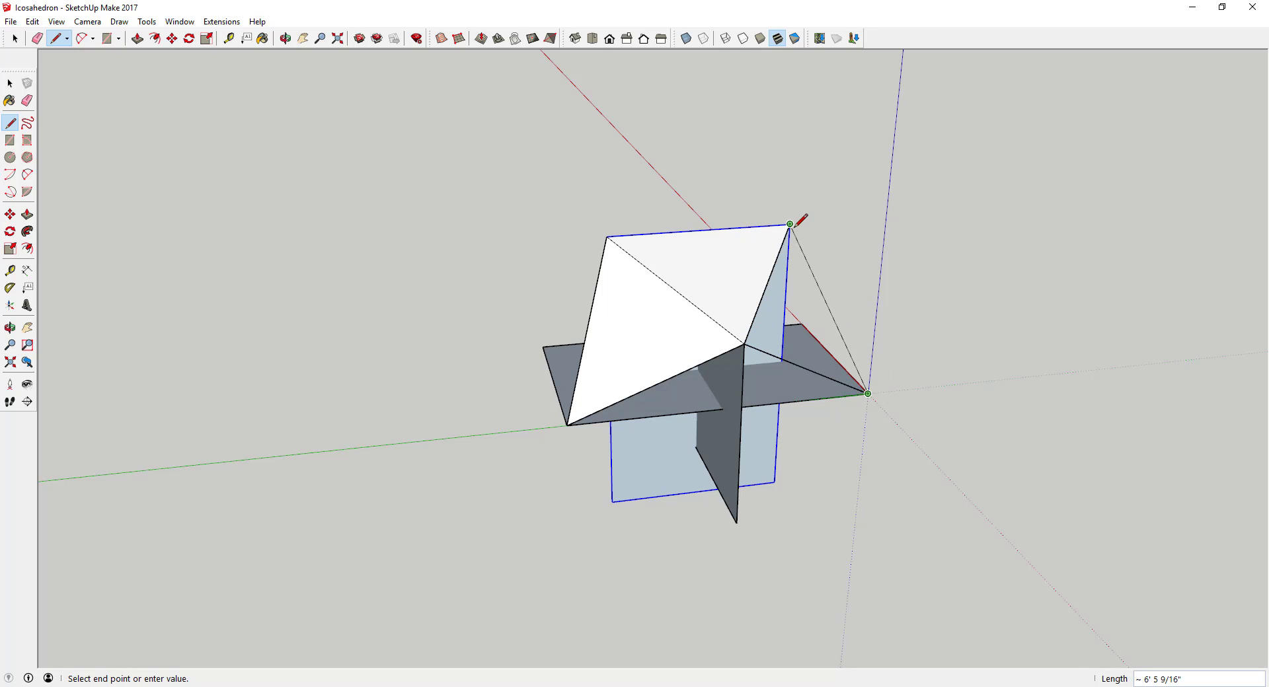
click(791, 224)
Connect the wide rectangle's lower corner to its two neighbouring flat-rectangle corners, completing the five faces around the upper corner
click(737, 522)
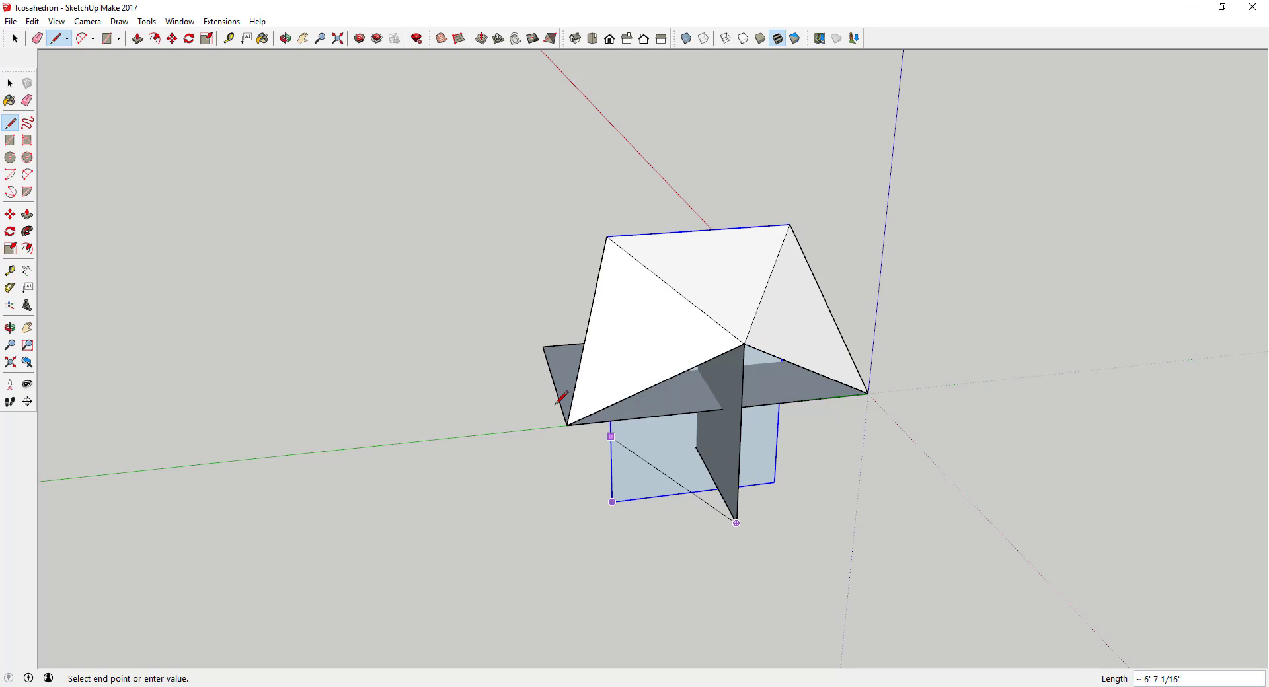
click(567, 425)
middle_drag(567, 425, 682, 540)
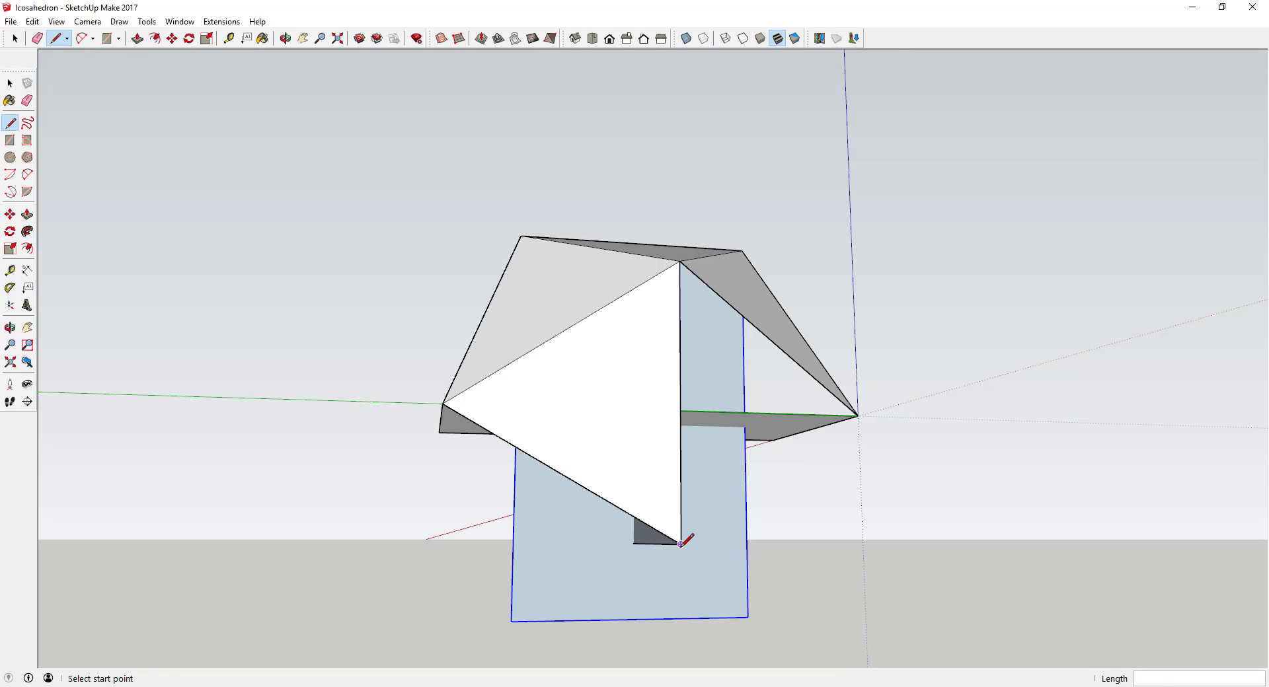
click(683, 541)
click(864, 414)
key(o)
drag(657, 407, 474, 569)
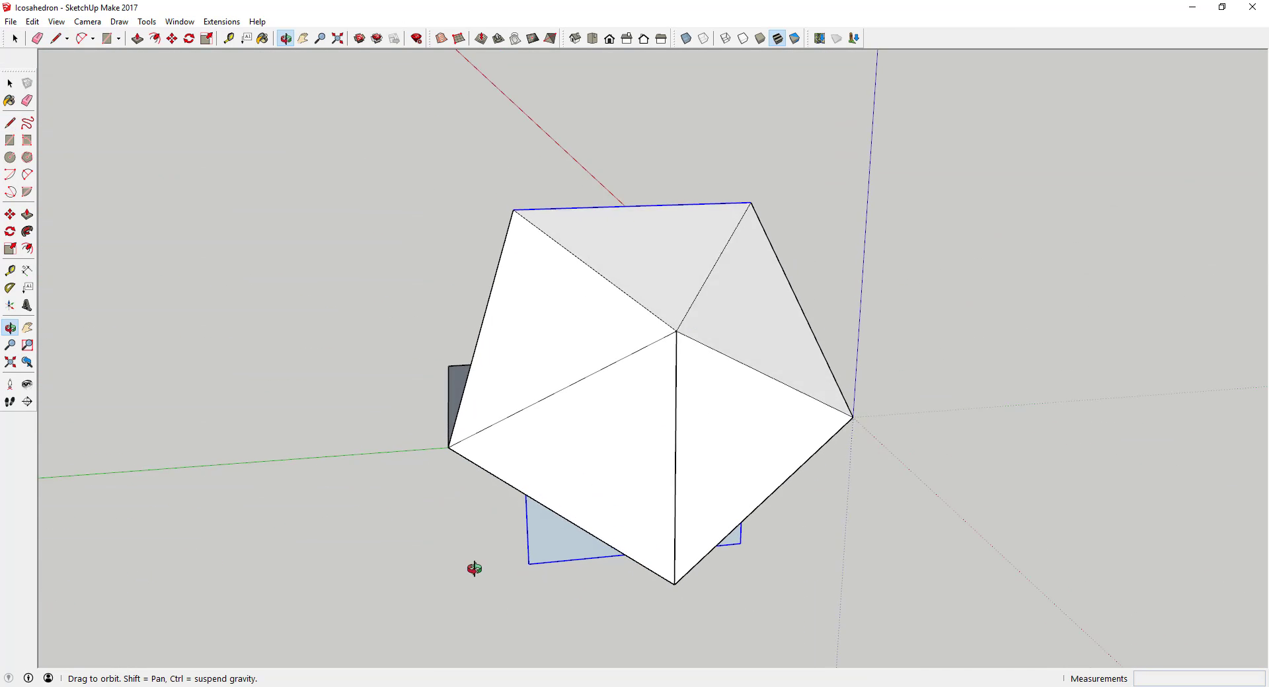
Connect the tall rectangle's top corner, the flat rectangle's far corner and the wide rectangle's opposite upper corner to form two faces
key(l)
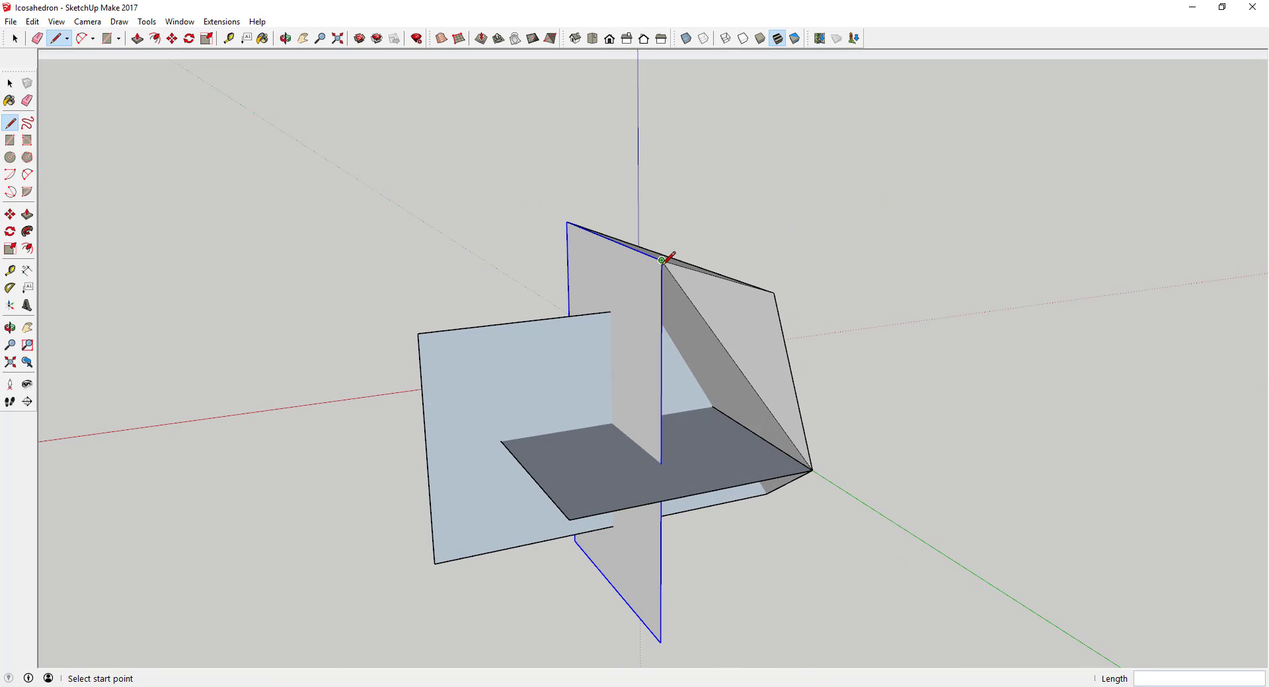
click(661, 260)
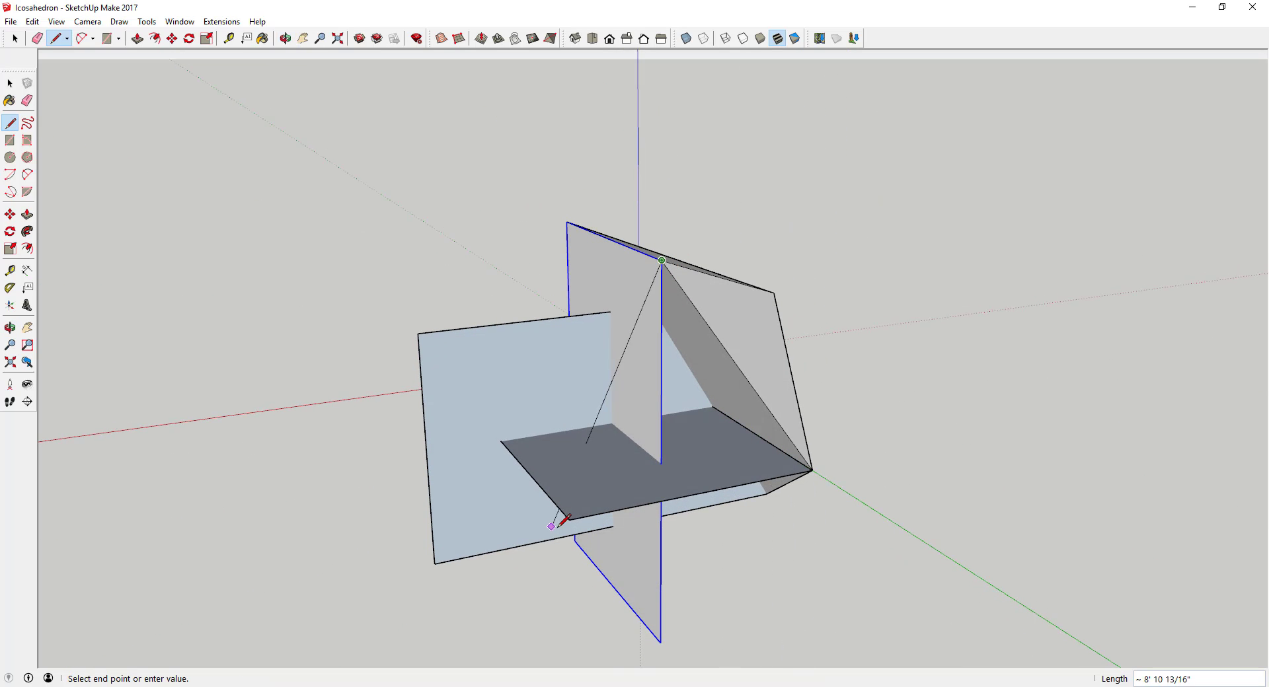
click(569, 520)
click(812, 470)
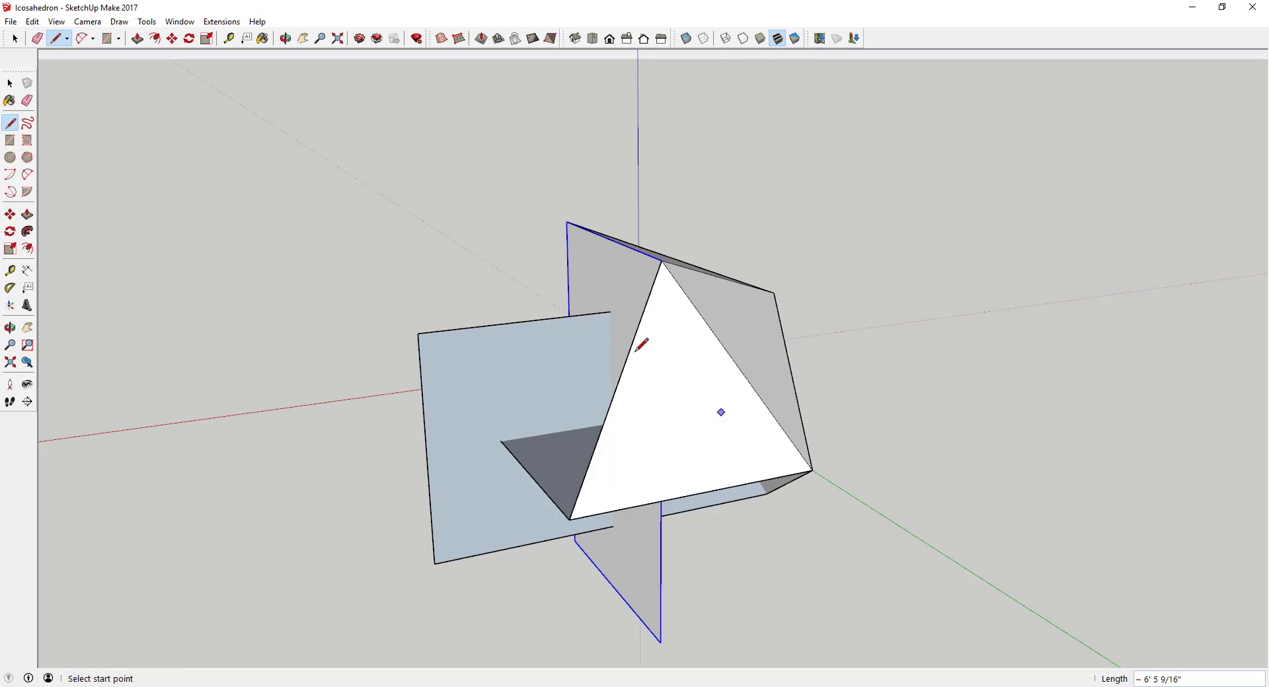
click(662, 260)
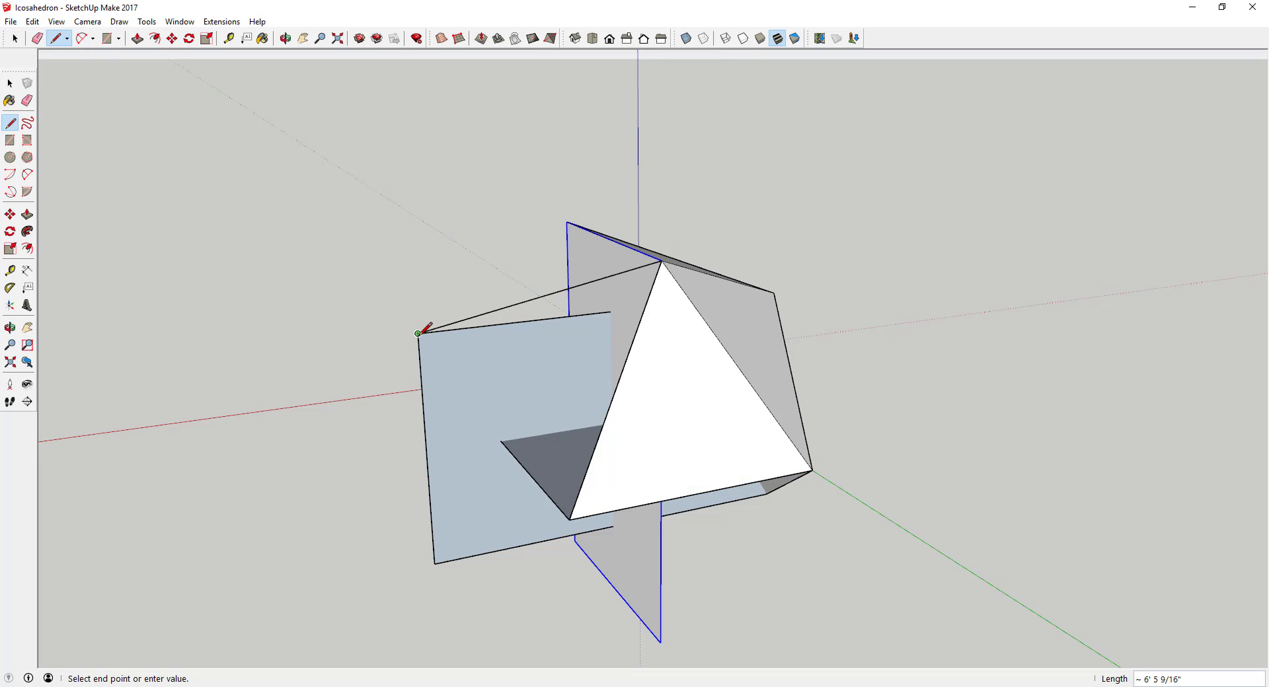
click(417, 334)
click(569, 519)
Draw lines between the wide and flat rectangles' corners to complete the five faces around the tall rectangle's other top corner
middle_drag(495, 354, 808, 475)
click(745, 512)
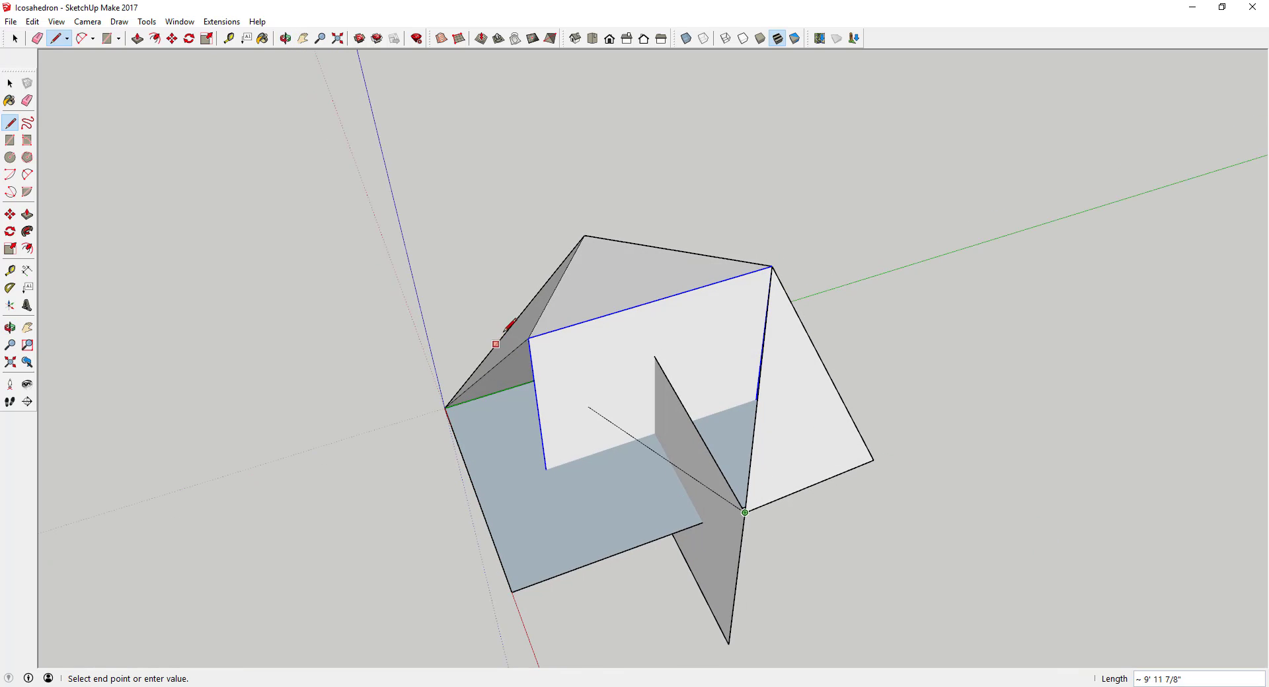
click(529, 338)
middle_drag(559, 455, 788, 382)
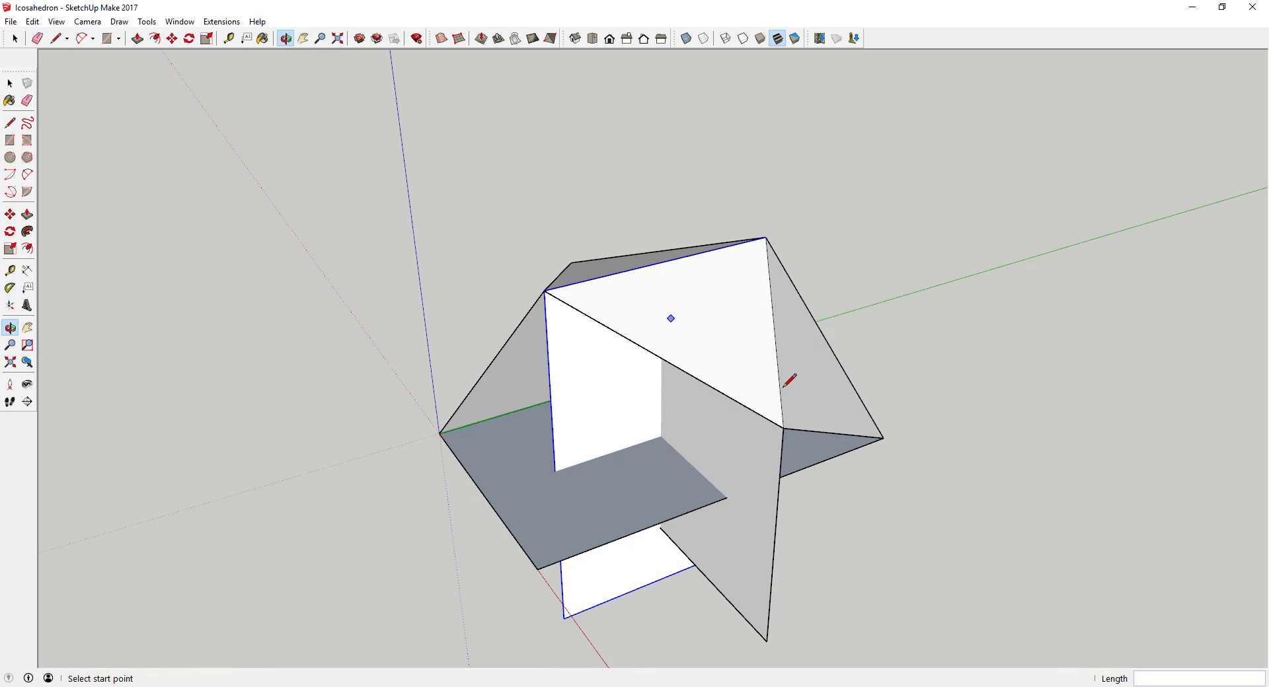
click(783, 428)
click(538, 569)
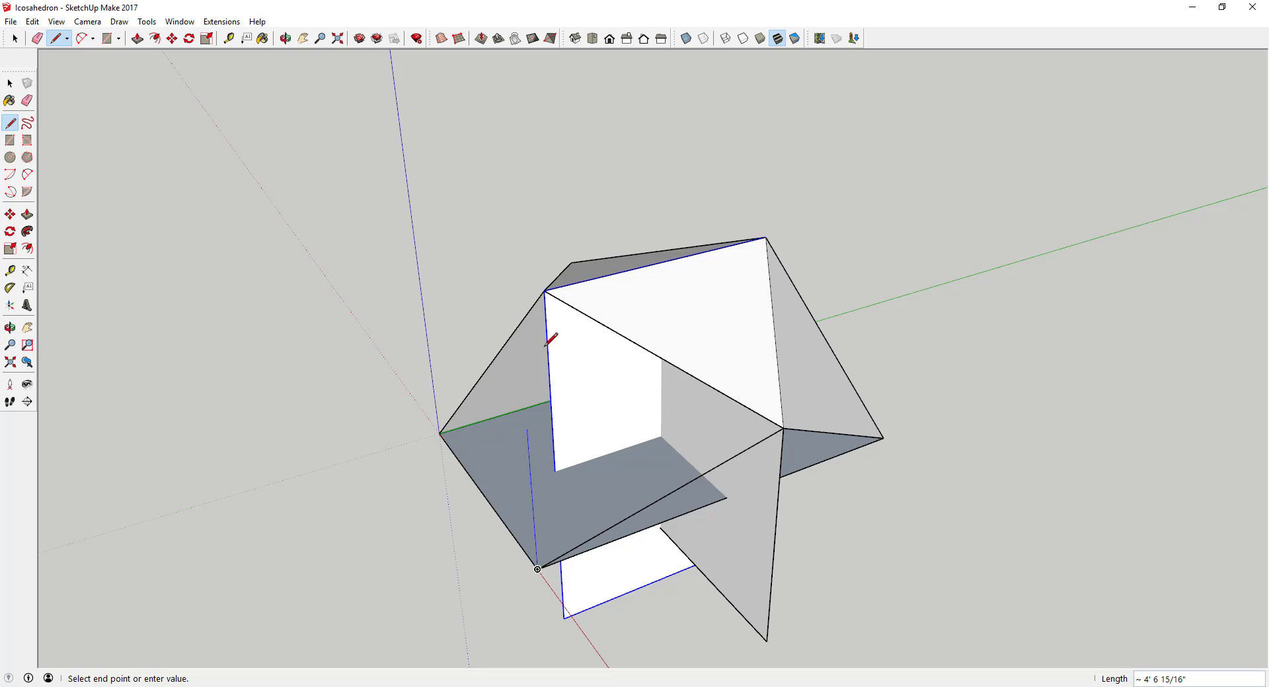
click(544, 292)
middle_drag(555, 339, 813, 546)
click(814, 545)
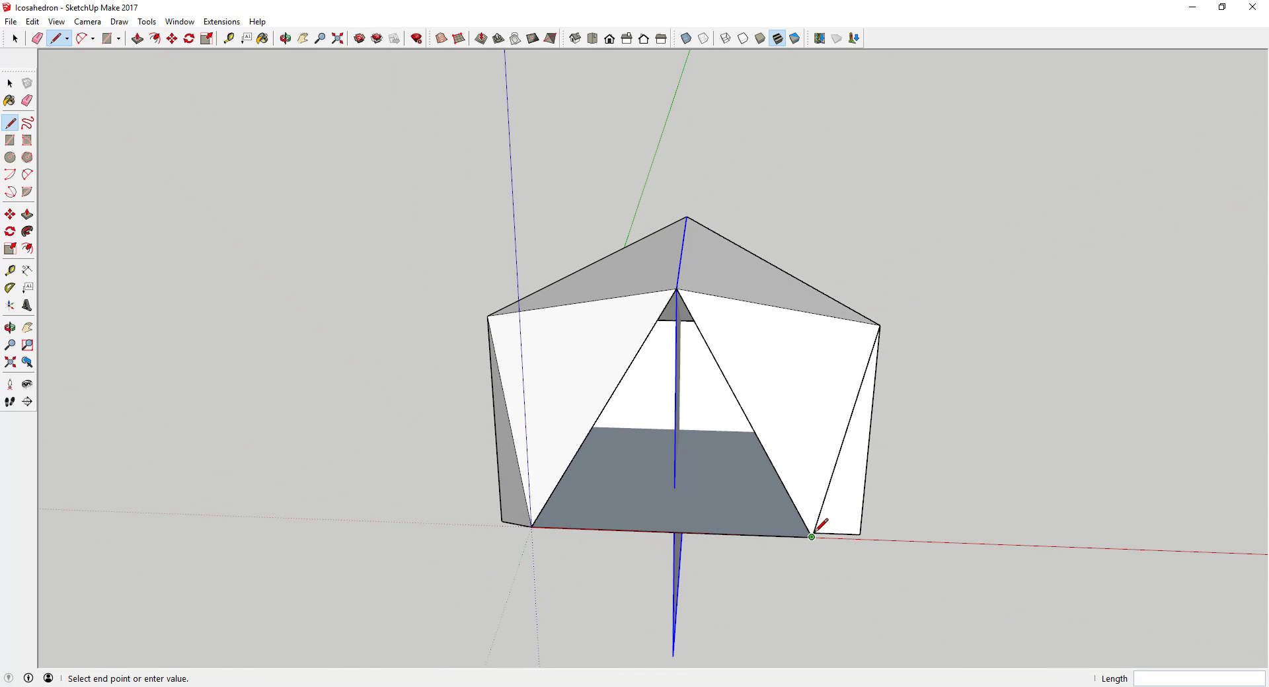
click(532, 525)
Connect the wide rectangle's remaining open-side lower corner to the two adjacent flat-rectangle corners, closing both faces along its vertical edge
scroll(603, 412, down, 3)
middle_drag(857, 456, 581, 423)
click(573, 445)
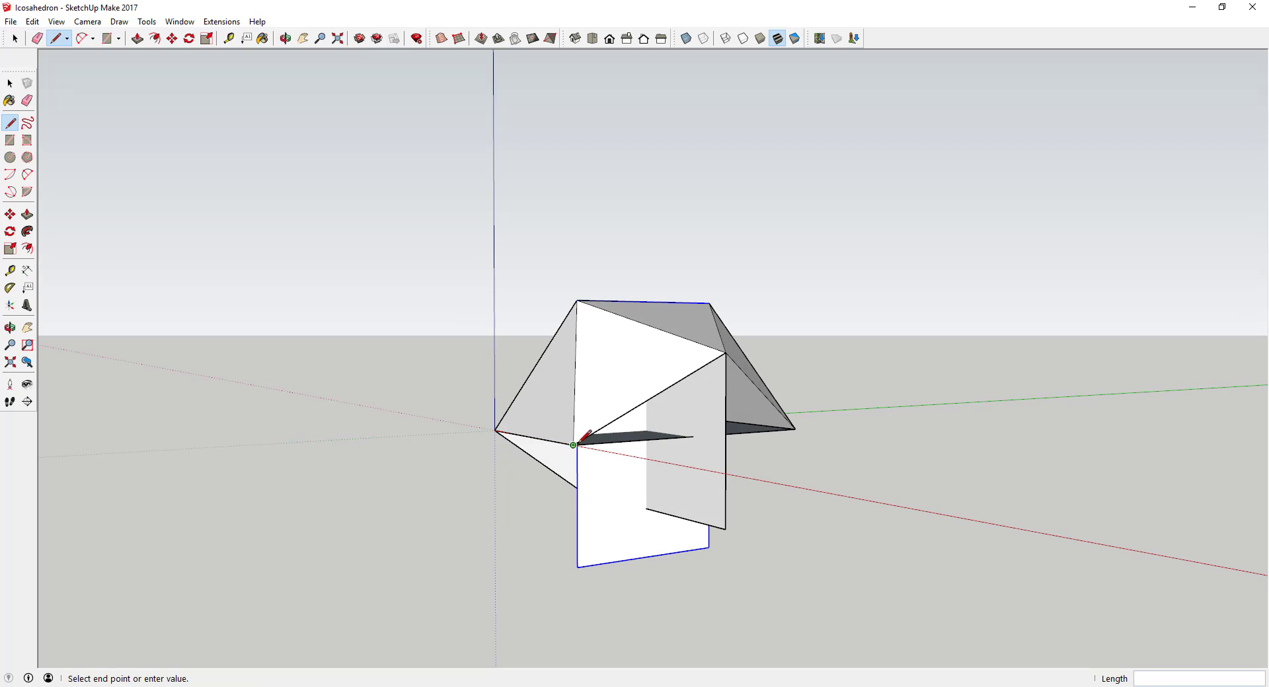
click(725, 528)
click(725, 352)
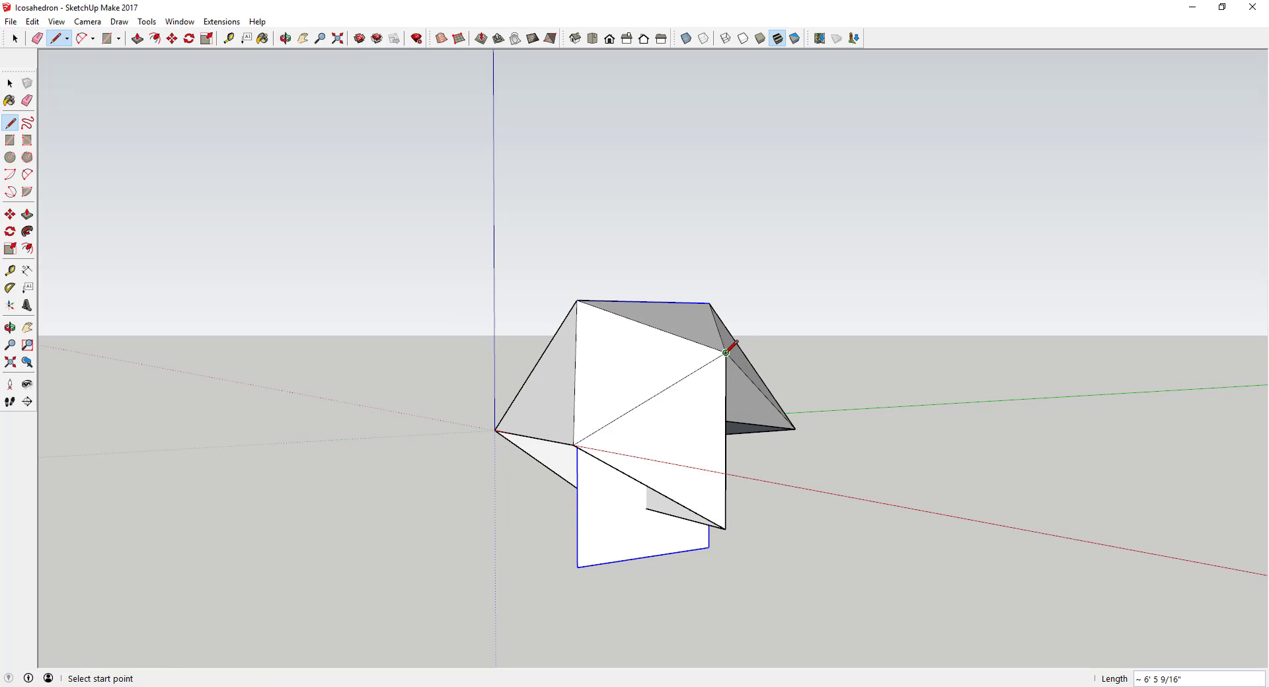
click(725, 529)
click(795, 429)
Connect the wide rectangle's lower corner to the tall rectangle's bottom corner, and that corner to both nearby flat-rectangle corners
middle_drag(793, 433, 625, 474)
click(556, 413)
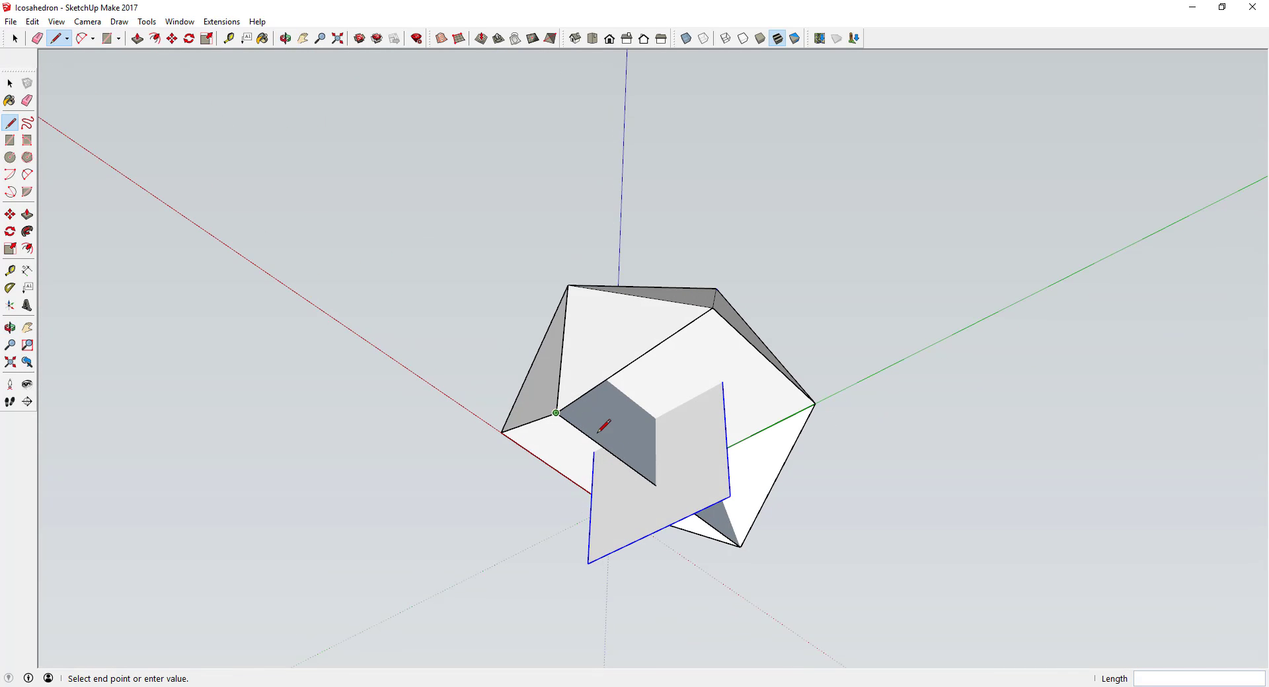
click(730, 496)
click(712, 307)
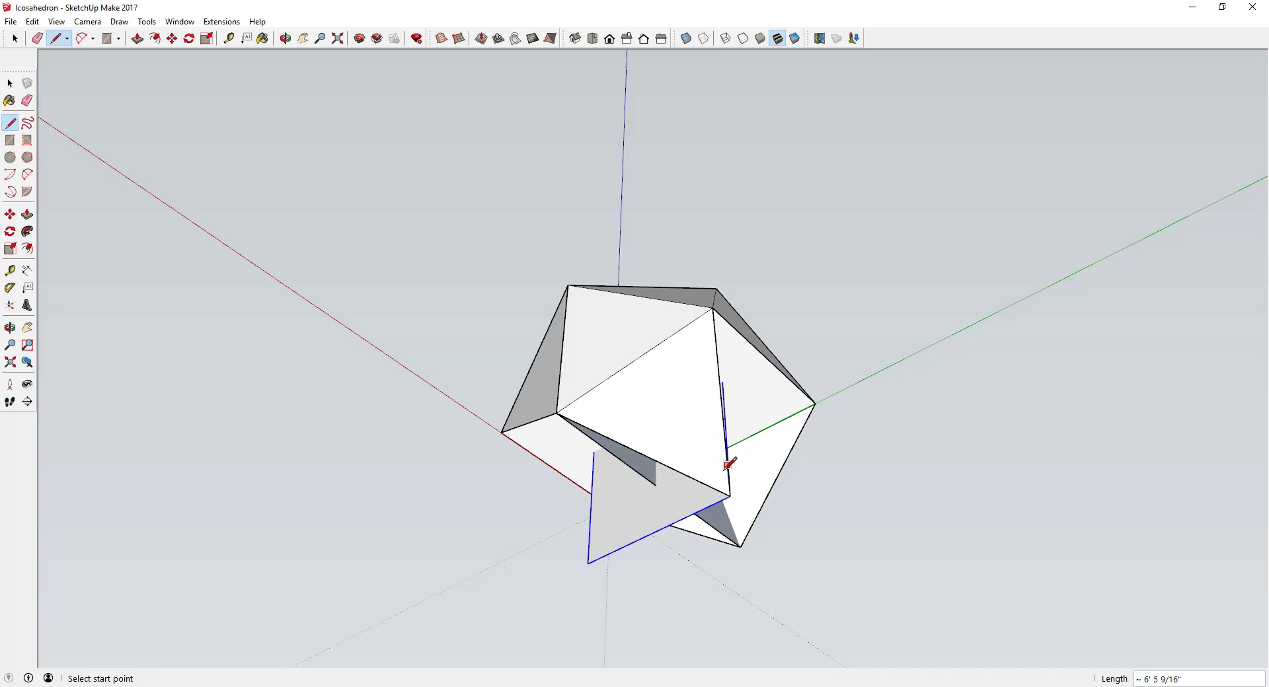
click(729, 495)
click(815, 403)
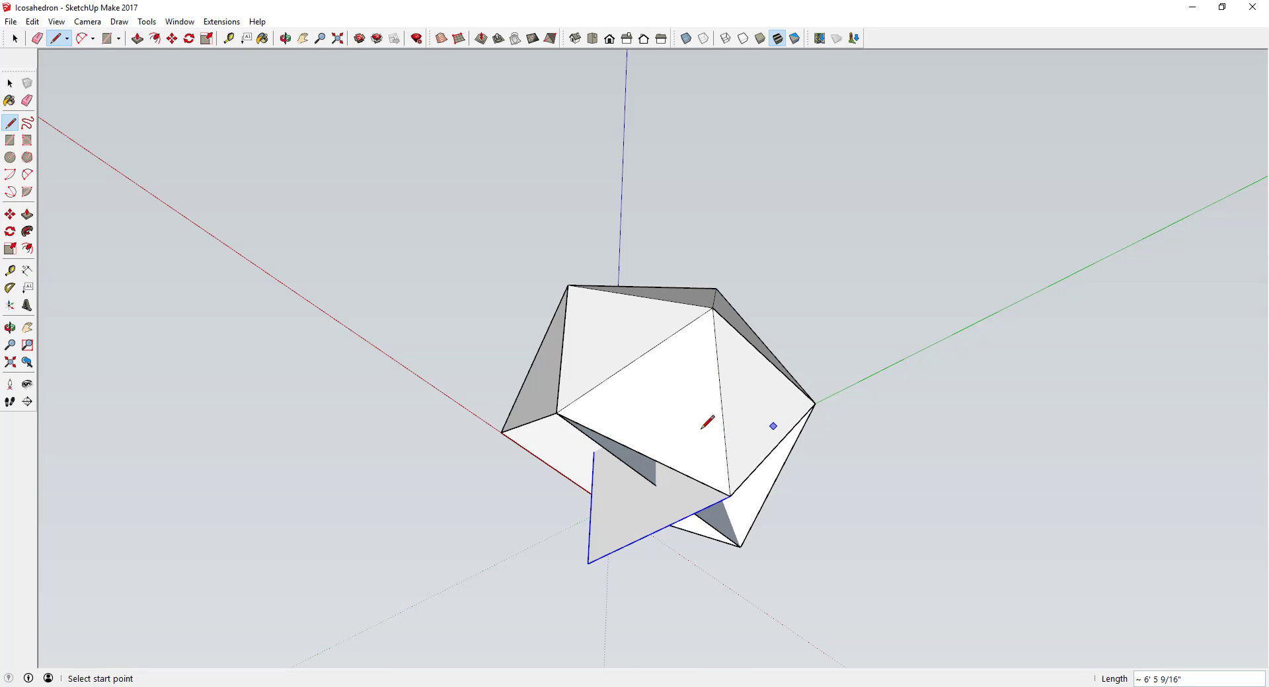
Join the wide rectangle's lower corner, the tall rectangle's other bottom corner and the flat rectangle's red-axis corner, and trace the tall rectangle's bottom edge
middle_drag(704, 424, 824, 405)
click(611, 363)
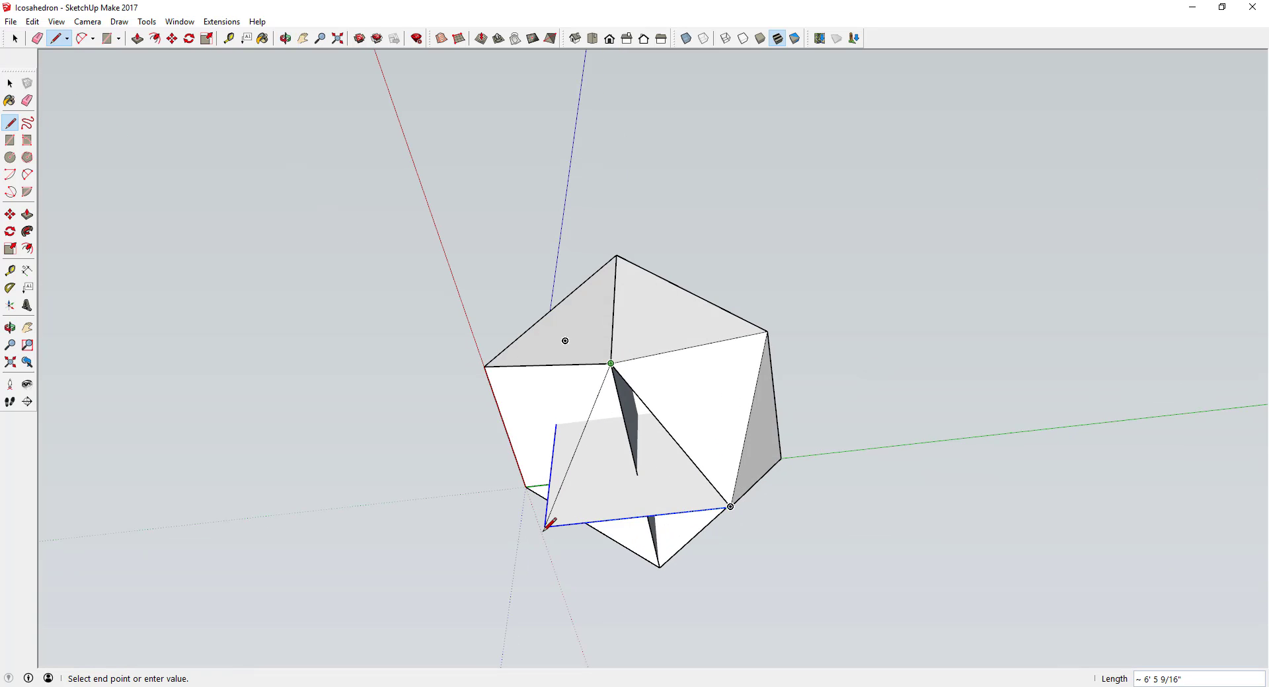
click(485, 368)
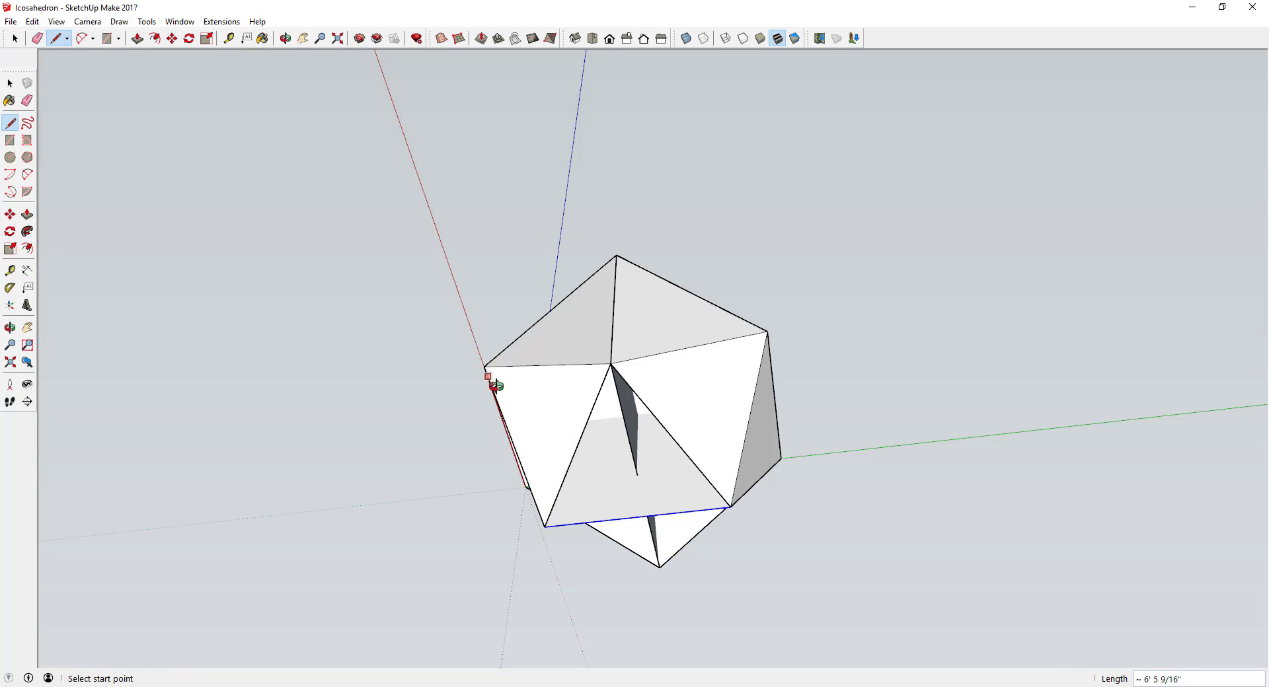
middle_drag(495, 377, 603, 466)
click(529, 476)
click(682, 543)
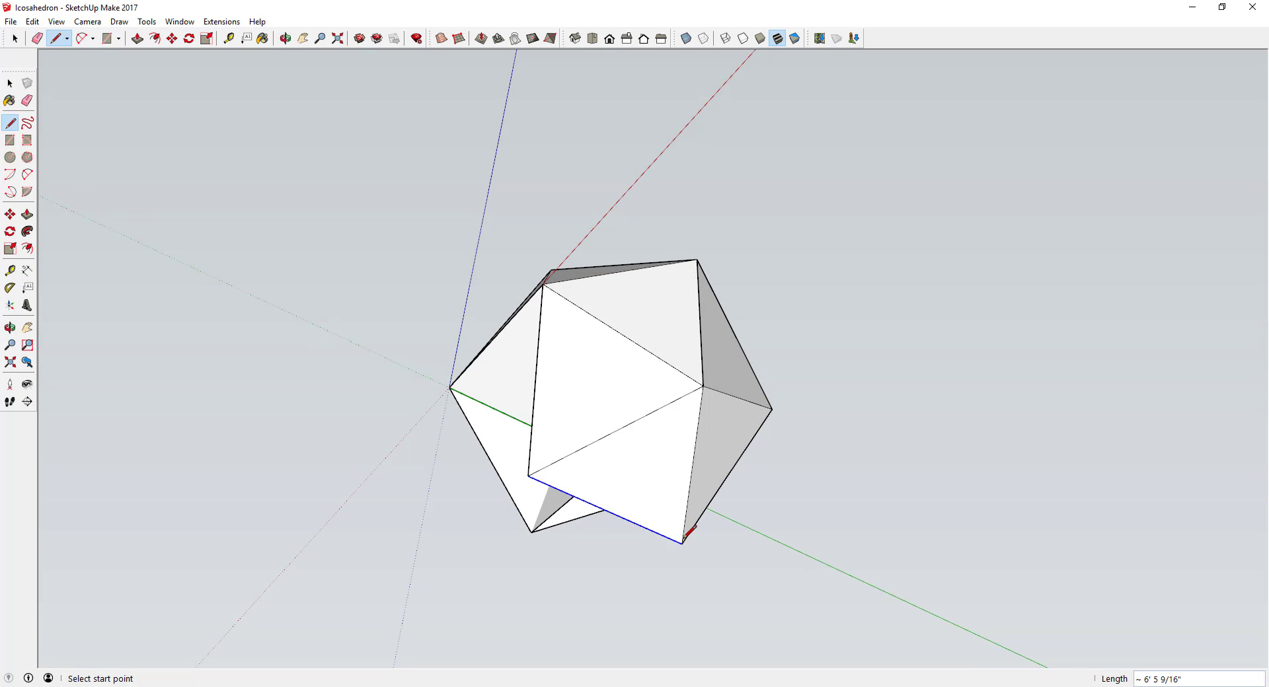
Connect the tall rectangle's bottom corners to the origin corner and the wide rectangle's other lower corner, closing the last open faces
mouse_move(470, 380)
middle_down()
mouse_move(805, 453)
mouse_move(680, 463)
middle_up()
click(597, 461)
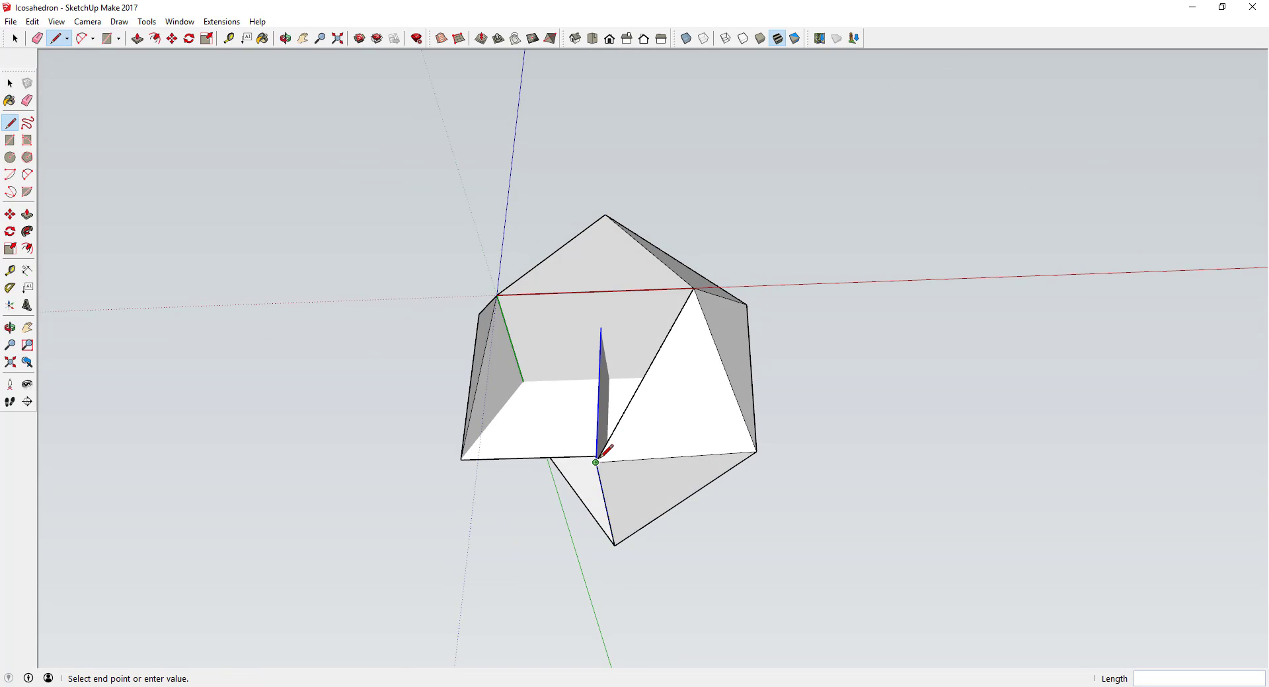
click(498, 295)
click(461, 459)
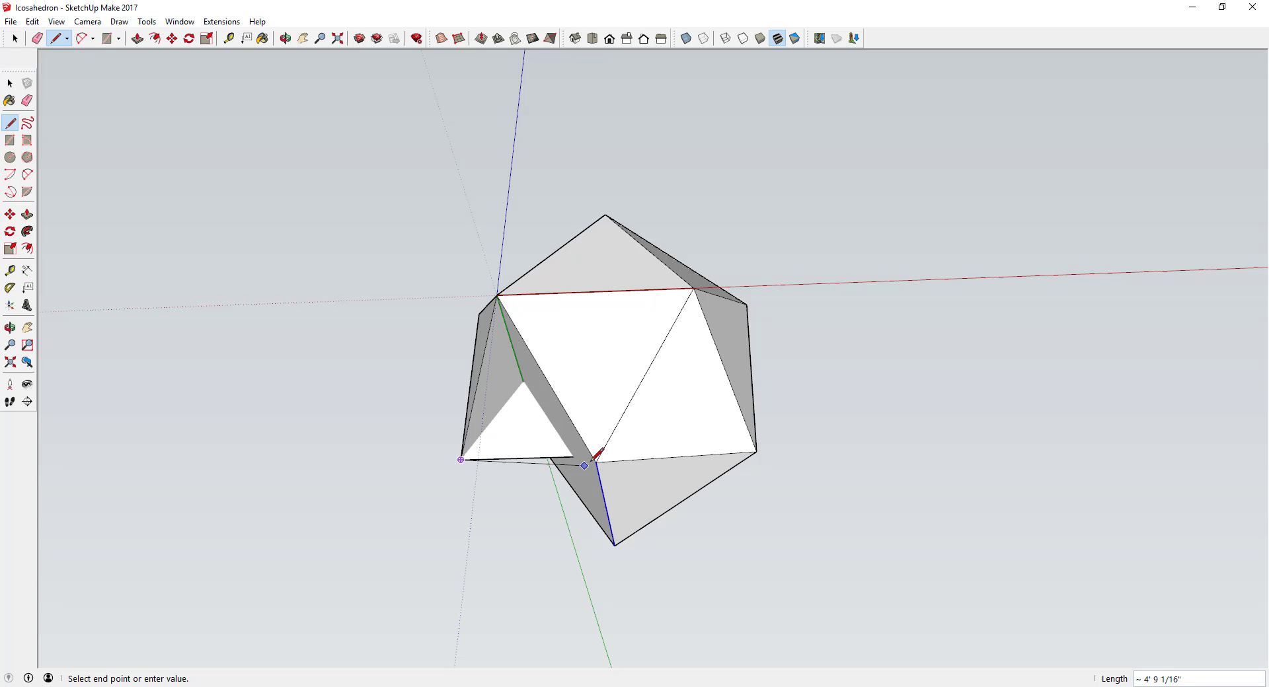
click(597, 461)
middle_drag(601, 456, 763, 395)
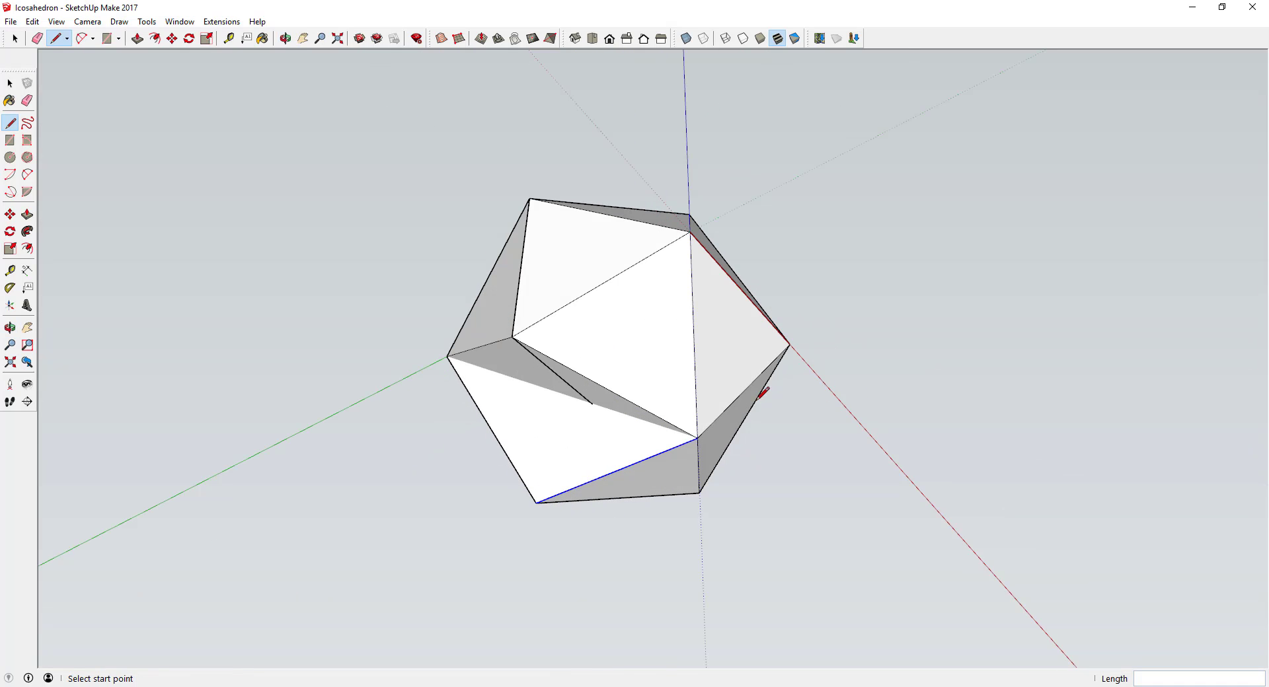
click(511, 337)
click(536, 502)
Inspect the closed solid from several sides and select one of the triangular faces meeting at the origin
middle_drag(657, 447, 635, 271)
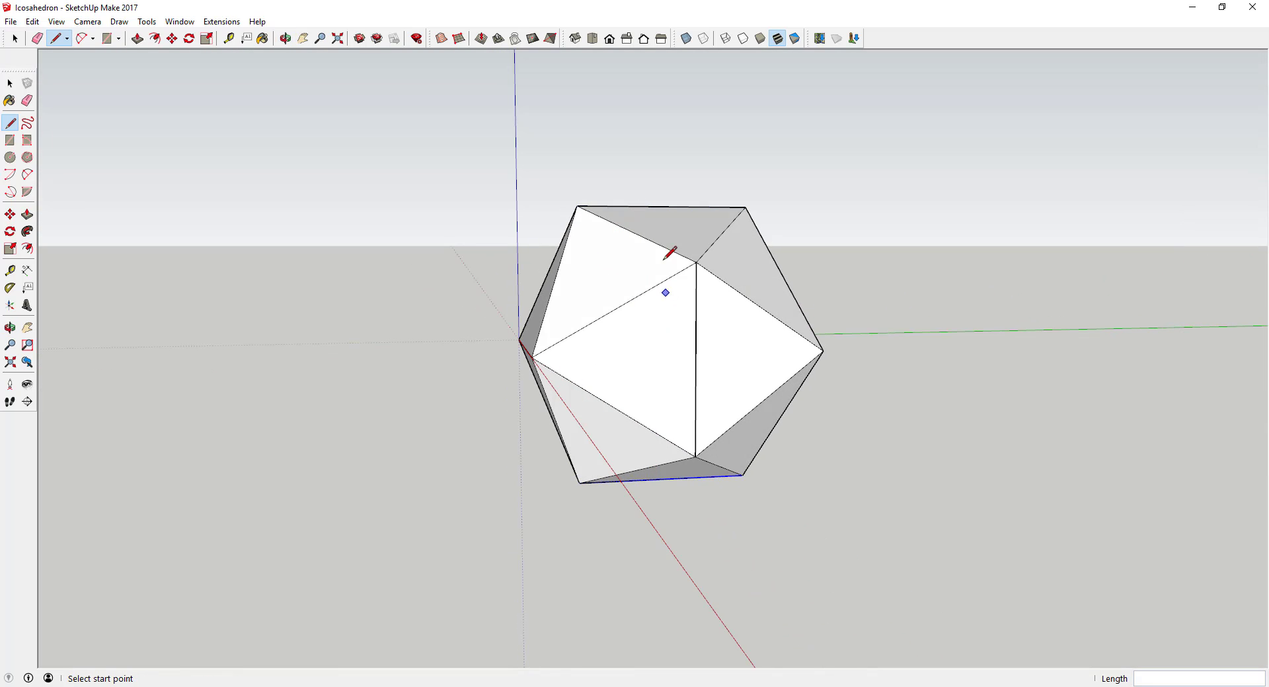
mouse_move(664, 349)
middle_down()
mouse_move(683, 218)
mouse_move(669, 335)
middle_up()
key(space)
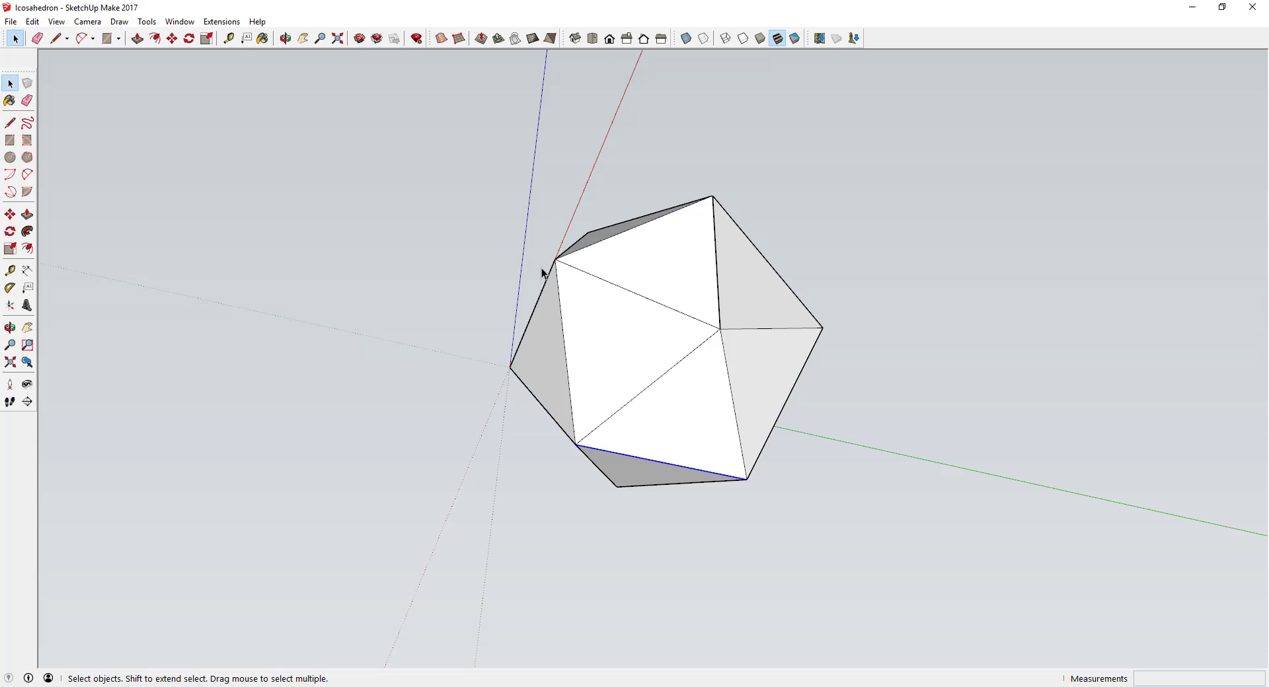
middle_drag(657, 424, 770, 385)
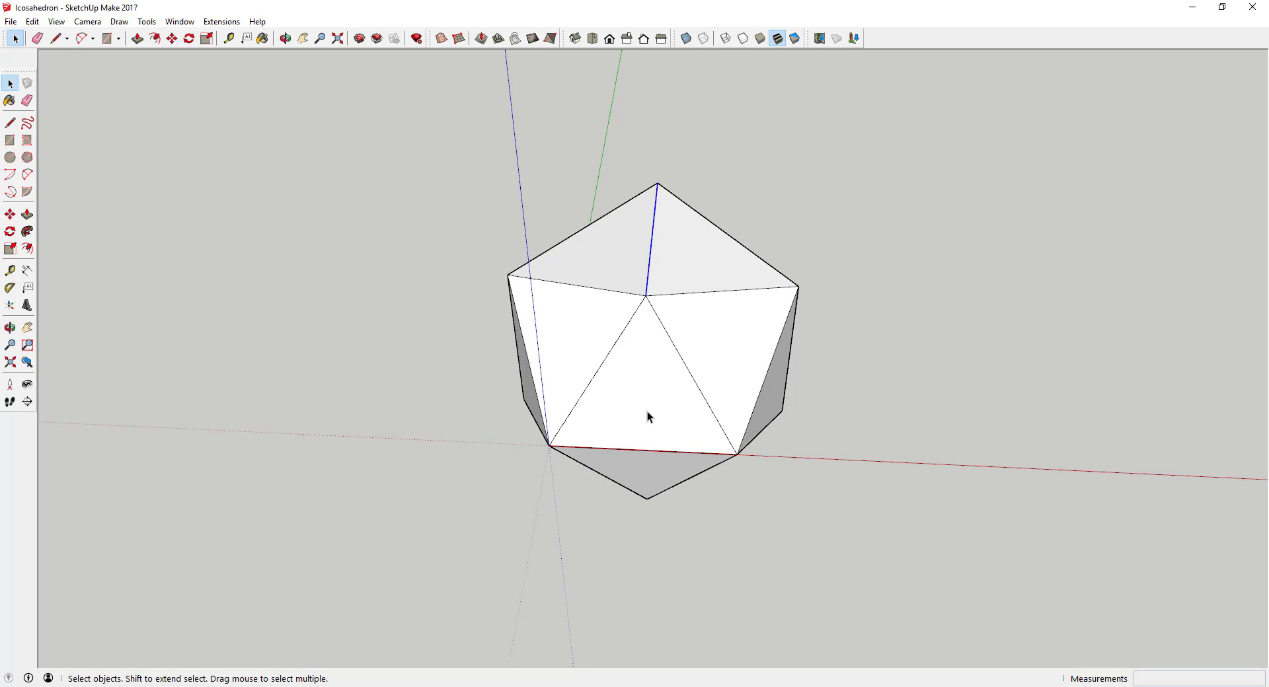
click(586, 328)
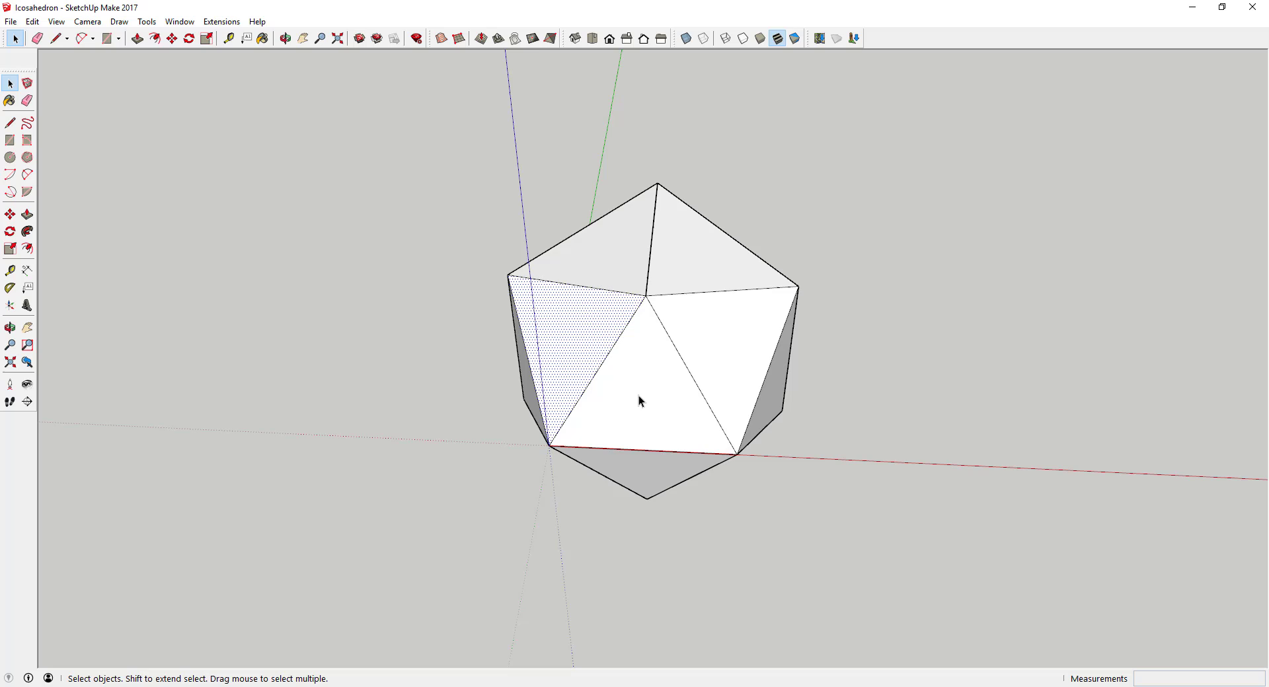
Extend the selection to all five triangular faces meeting at the solid's front central vertex and hide them
shift+click(656, 394)
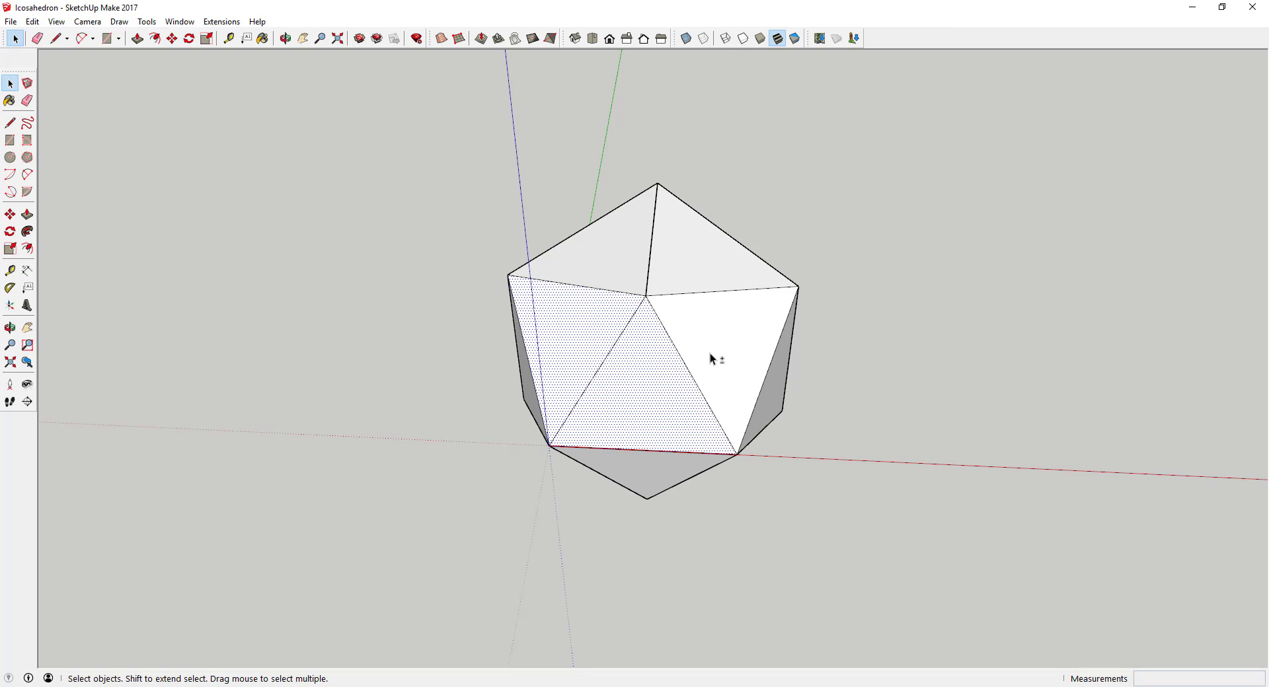
shift+click(712, 355)
shift+click(701, 250)
shift+click(600, 254)
right_click(599, 253)
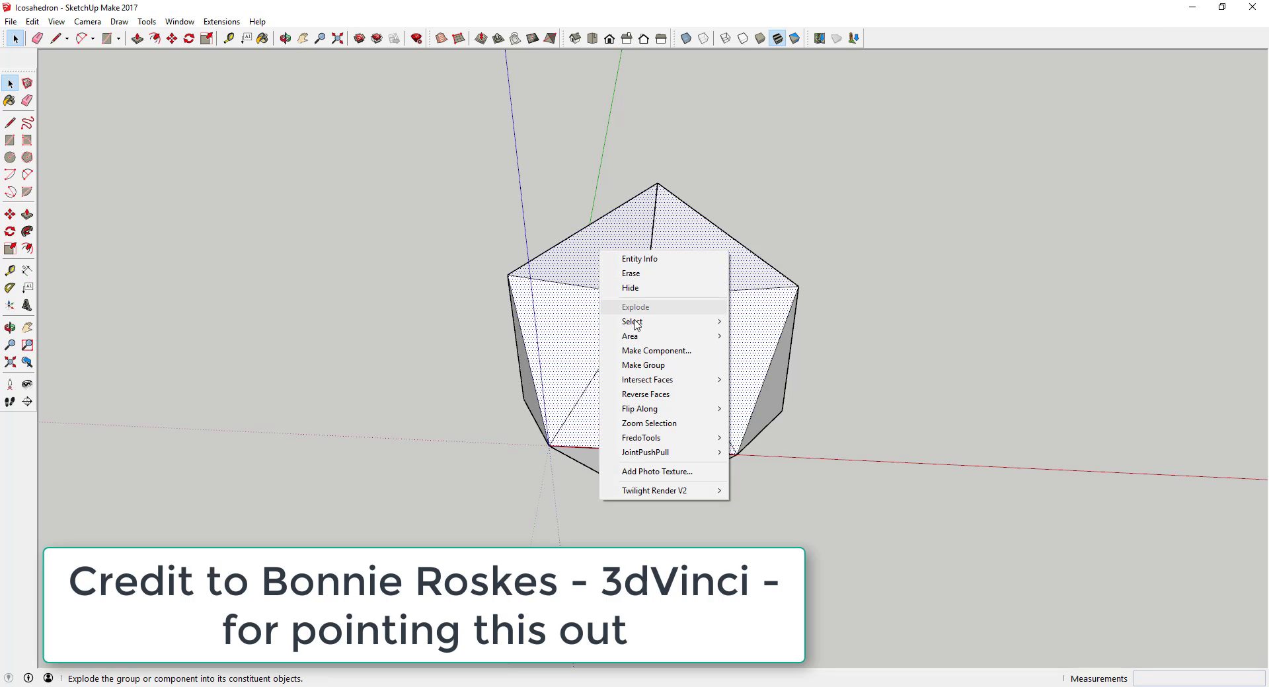
click(631, 288)
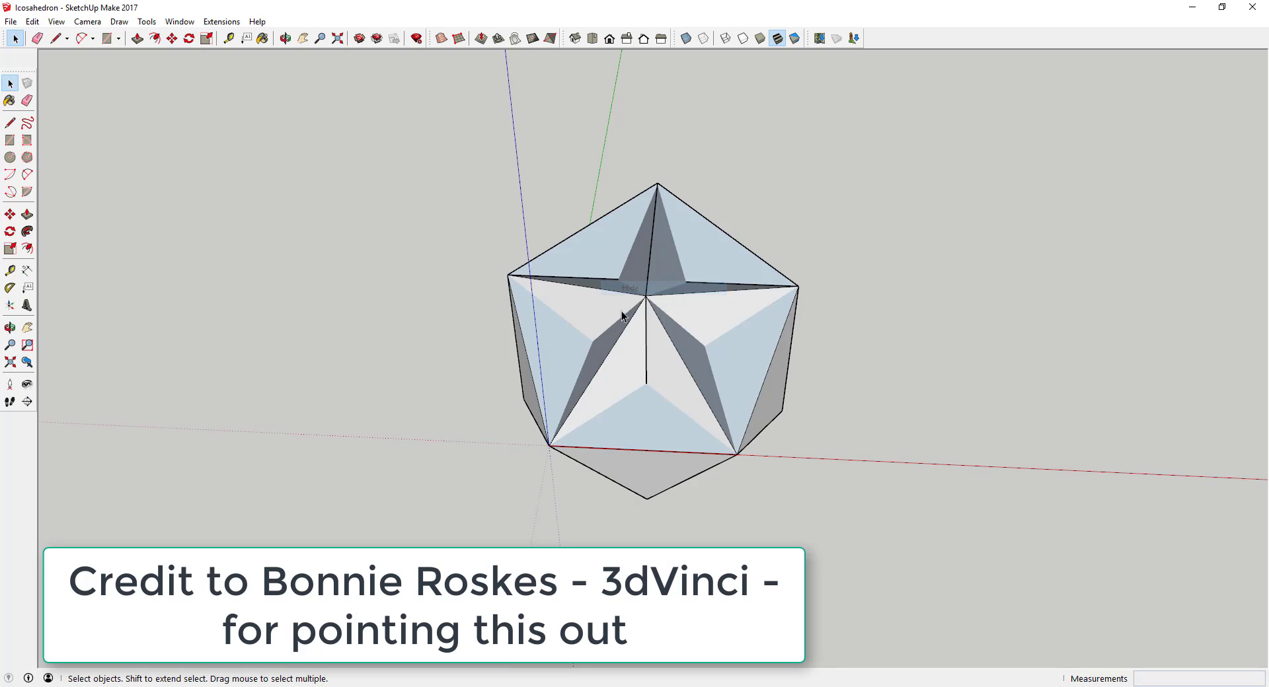
Examine the star pattern of the intersecting golden-section rectangles inside the opened icosahedron from several angles
middle_drag(629, 319, 663, 264)
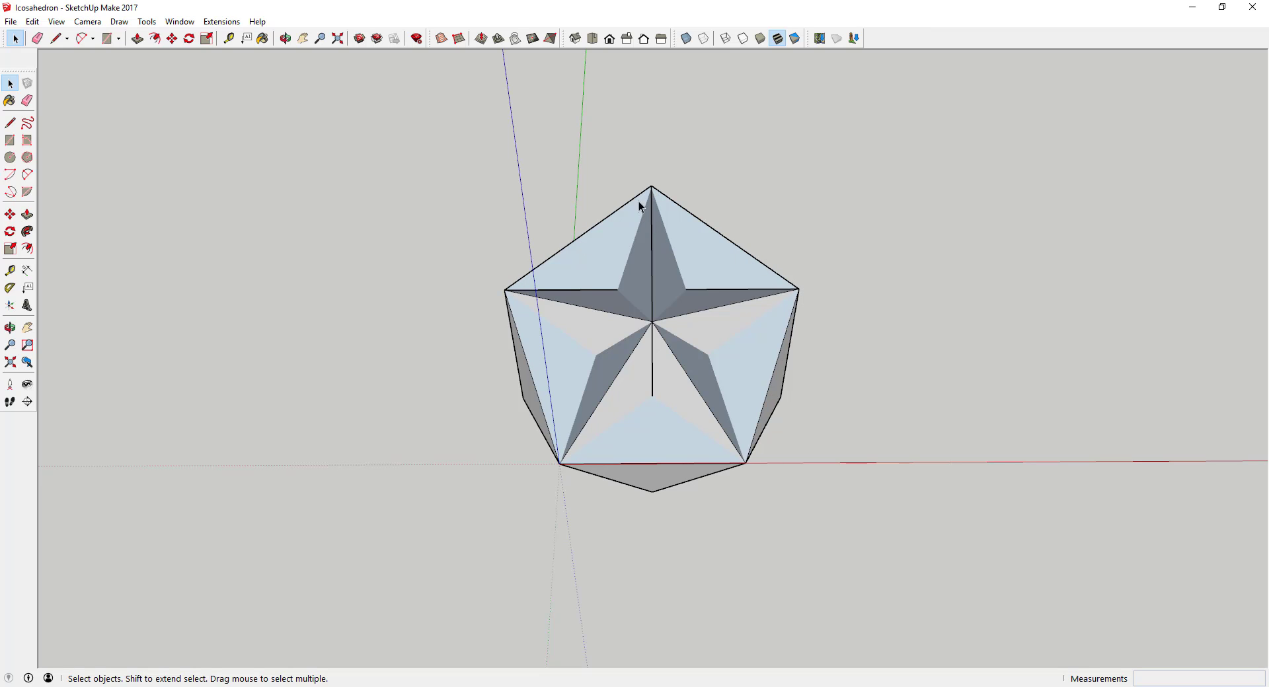
middle_drag(633, 367, 701, 408)
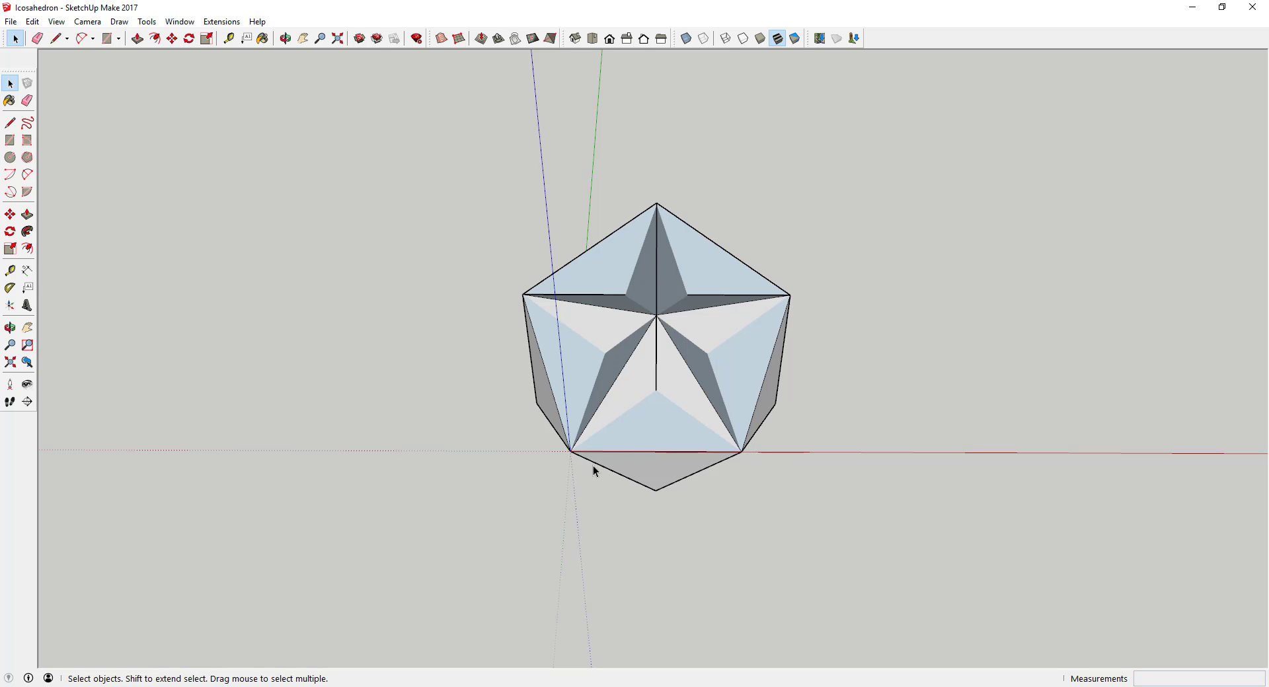
middle_drag(725, 330, 711, 252)
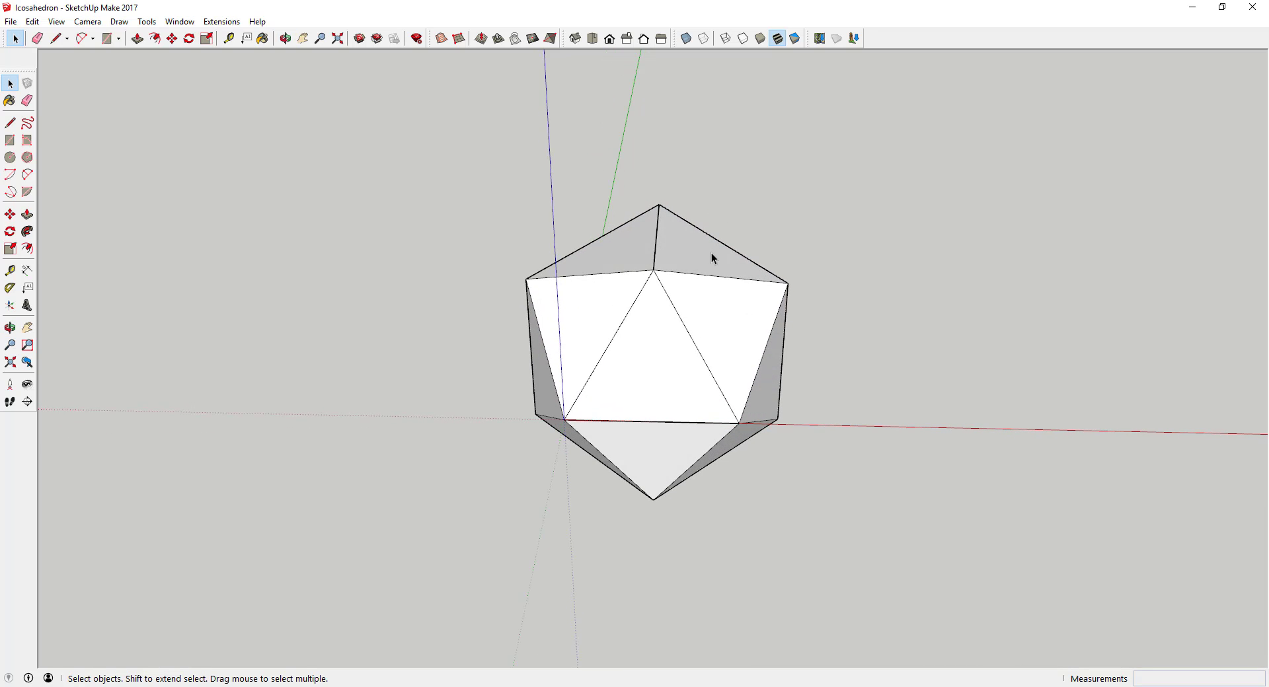